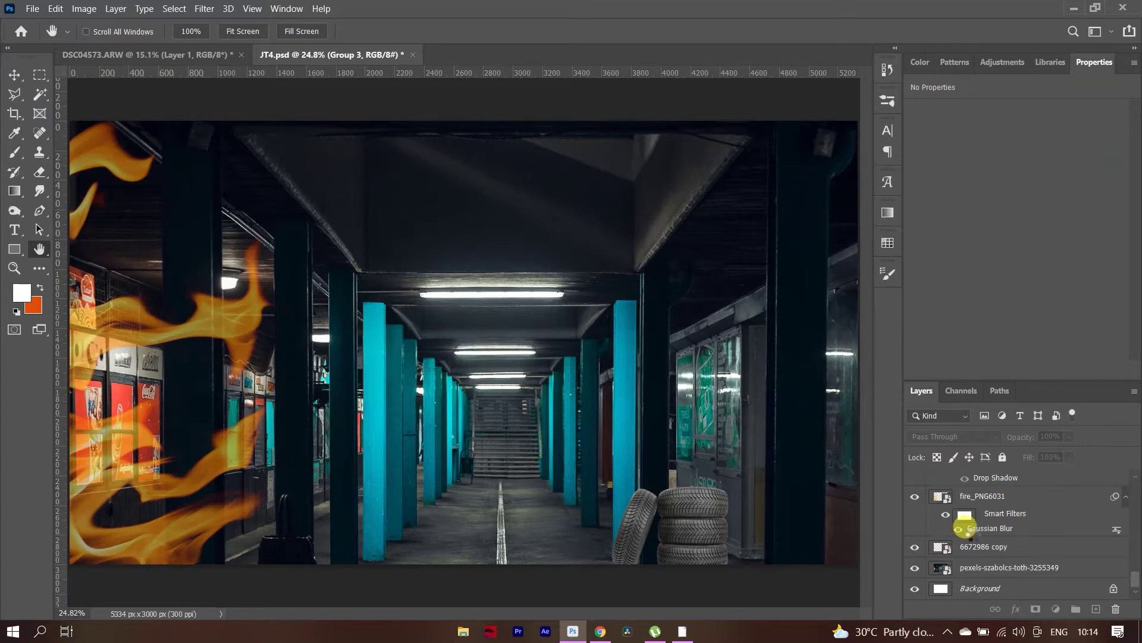
Step: Turn on the Gaussian Blur smart filter of the fire_PNG6031 layer and accept its existing radius
click(958, 529)
double_click(987, 527)
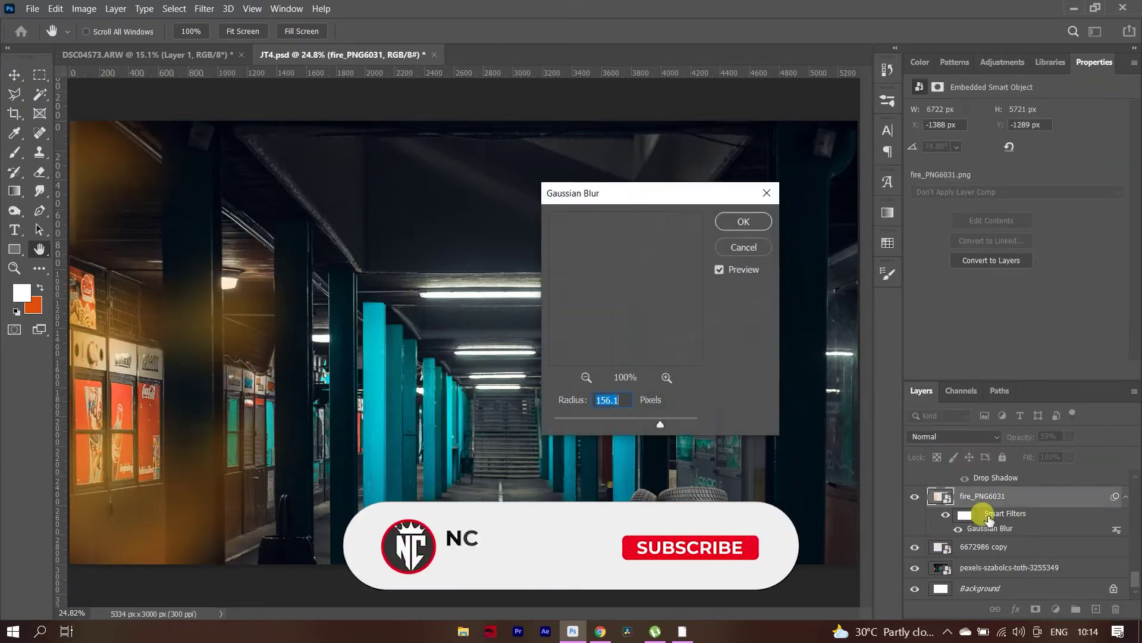
click(745, 225)
Step: Show Group 2, which holds the taped poster on the wall, and inspect the poster up close
scroll(1000, 470, up, 2)
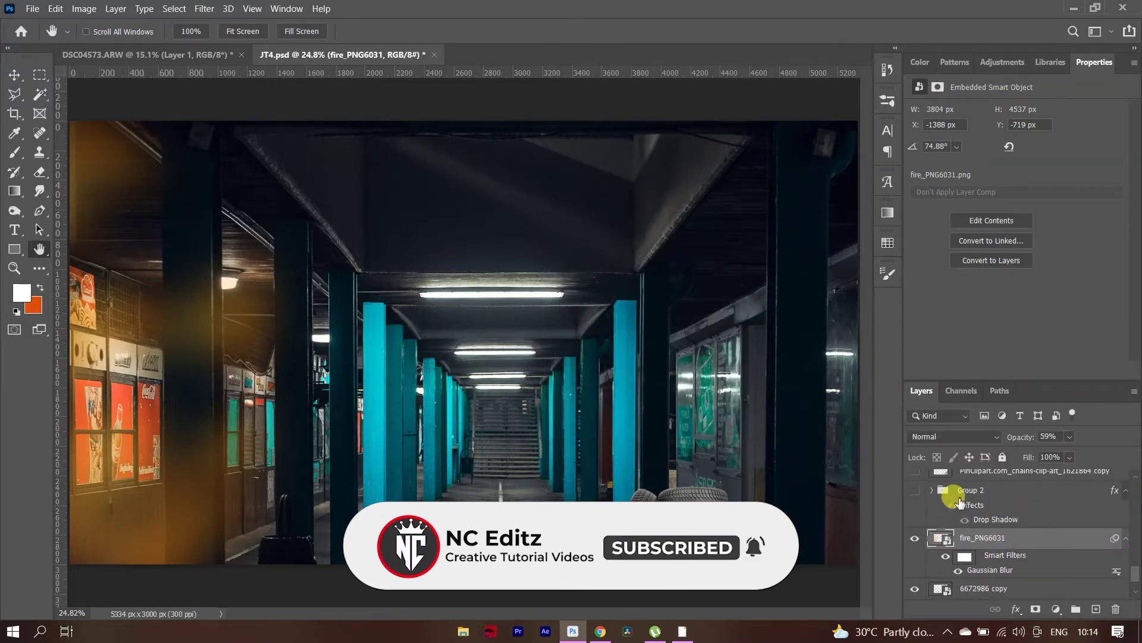
click(915, 490)
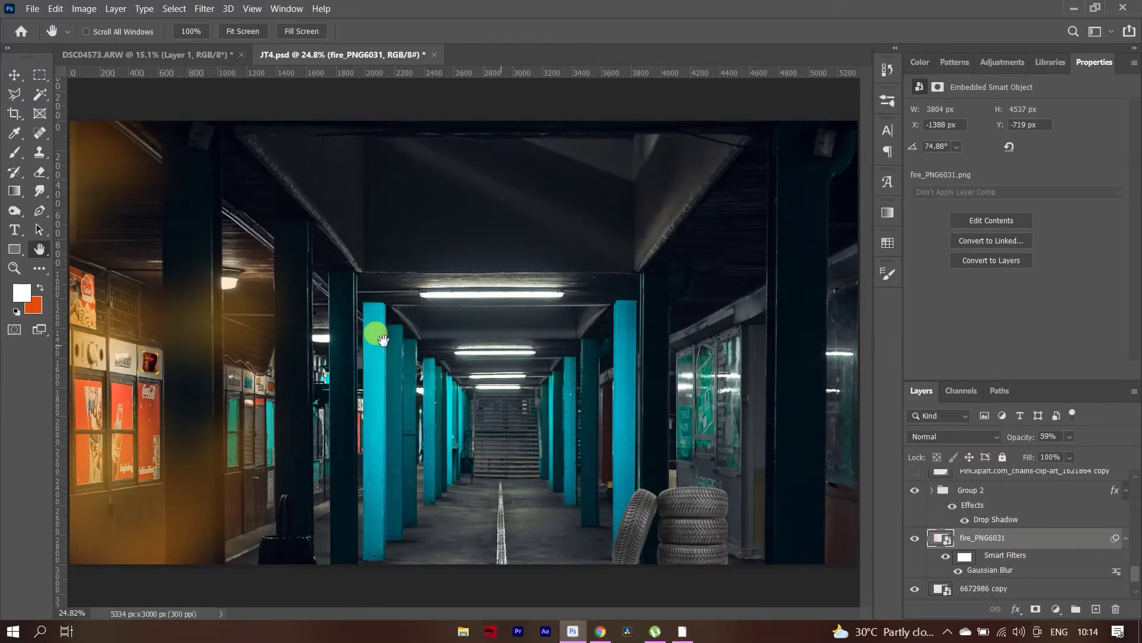
scroll(75, 355, up, 13)
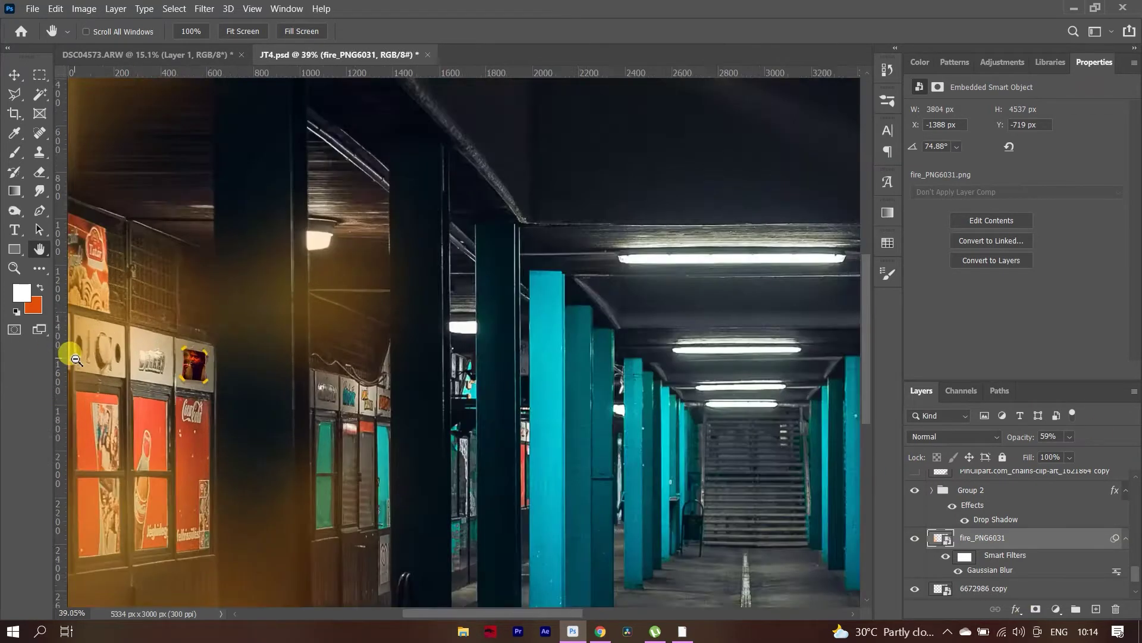
scroll(268, 383, up, 3)
scroll(403, 383, down, 2)
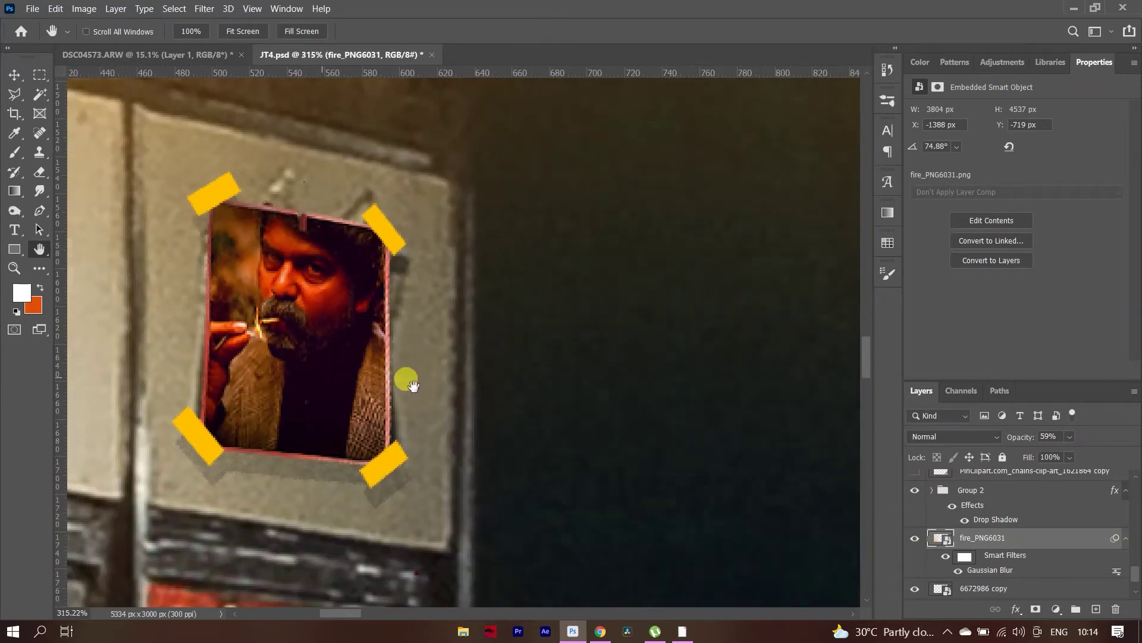
scroll(971, 537, up, 1)
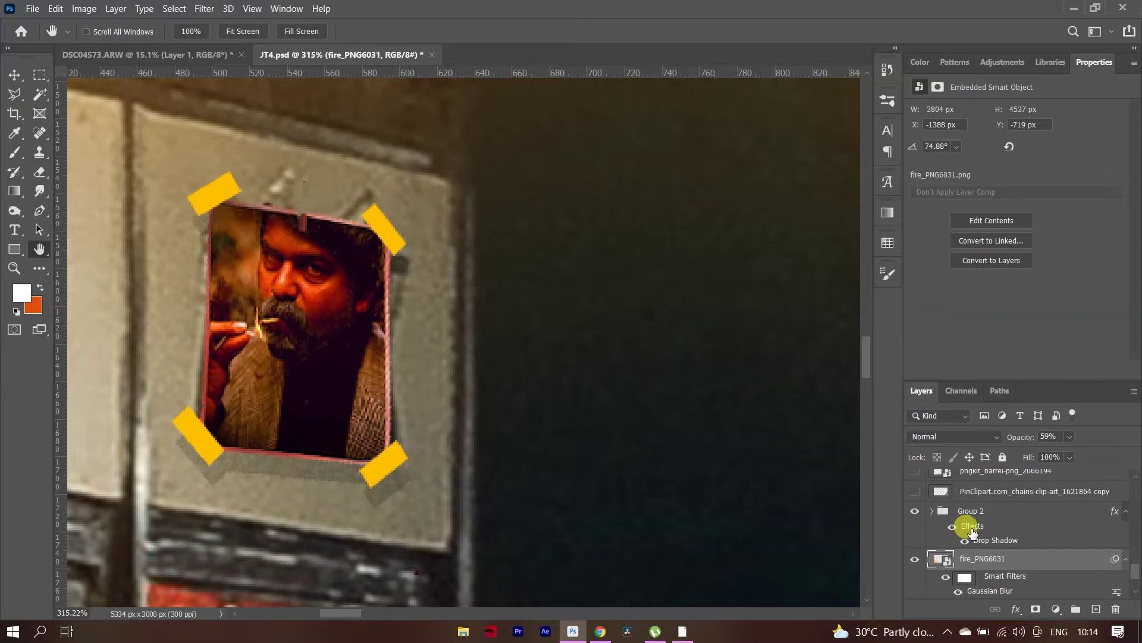
Step: Expand Group 2 and toggle Rectangle 1 copy 3 off and on to check the tape piece it holds
click(934, 512)
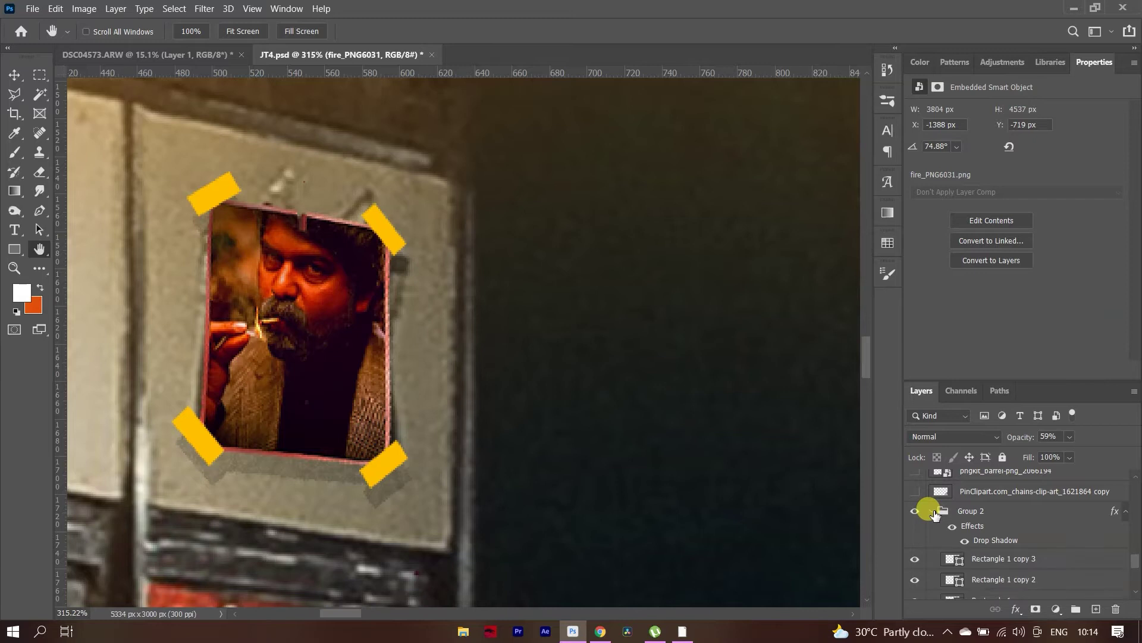
click(1041, 559)
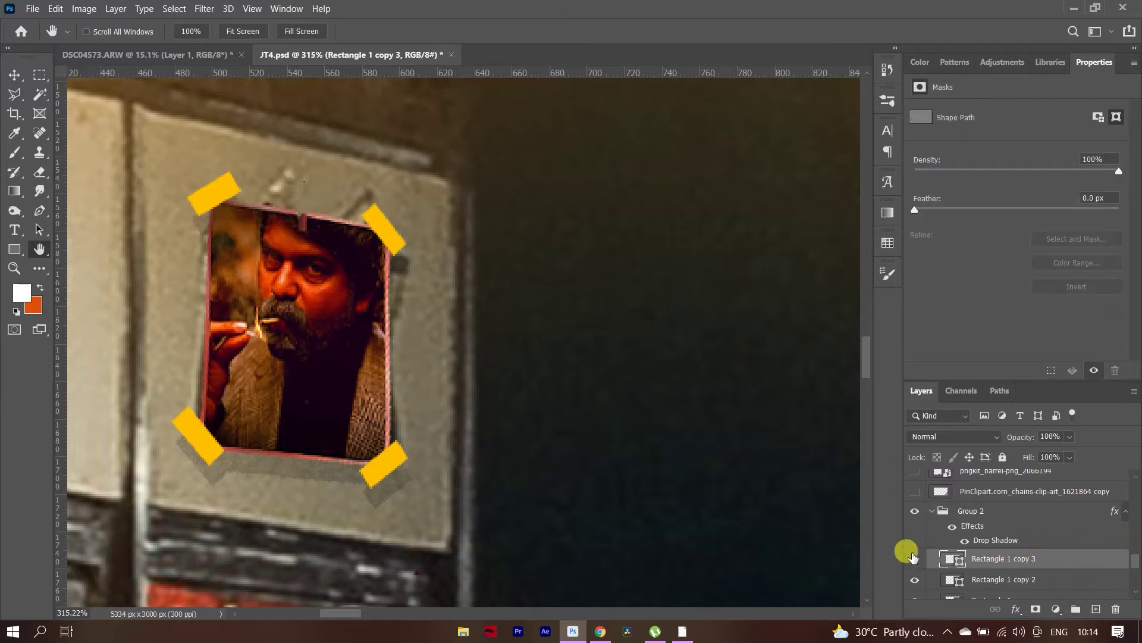
click(916, 560)
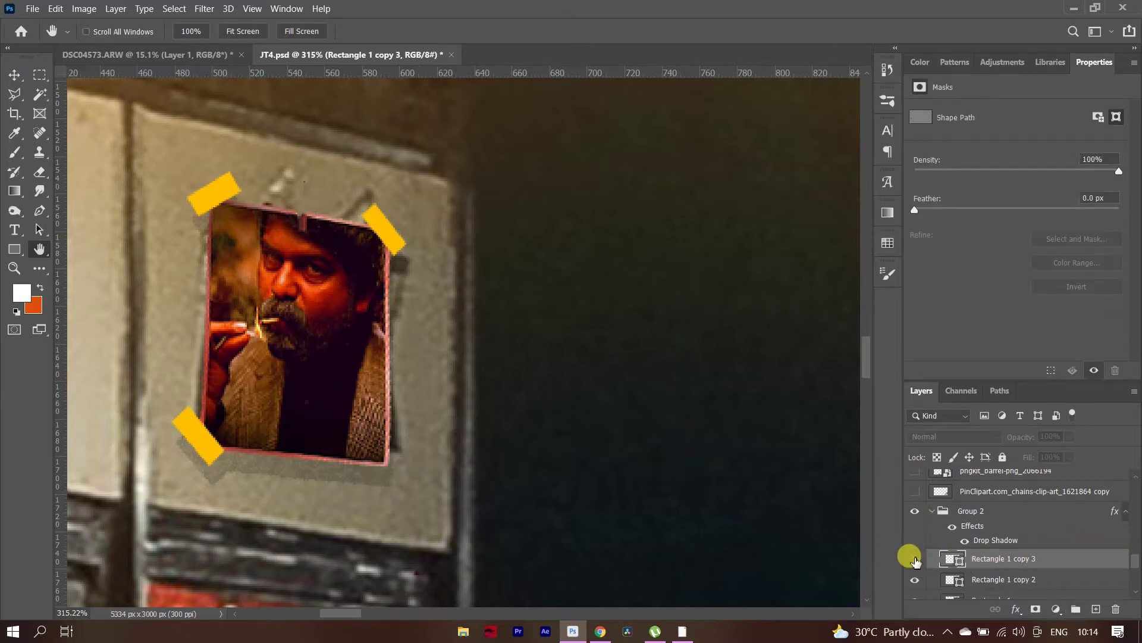
click(915, 560)
click(937, 516)
Step: Show the PinClipart.com_chains-clip-art_1621864 copy layer and the pngkit_barrel-png_2066194 layer
scroll(778, 485, down, 10)
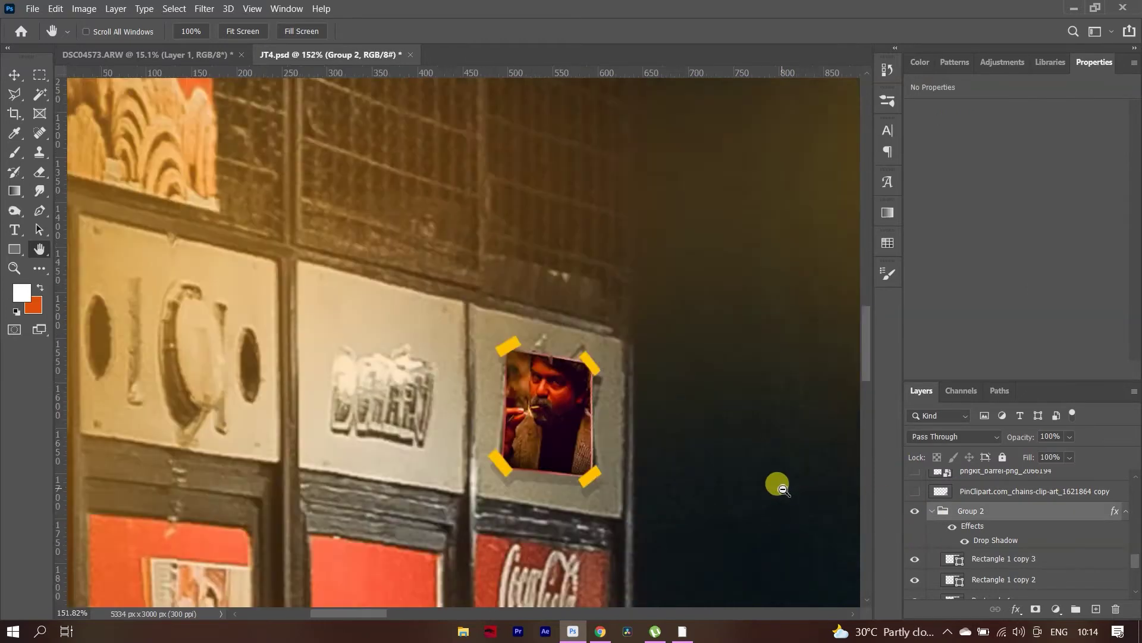
scroll(677, 433, up, 1)
scroll(1000, 556, up, 1)
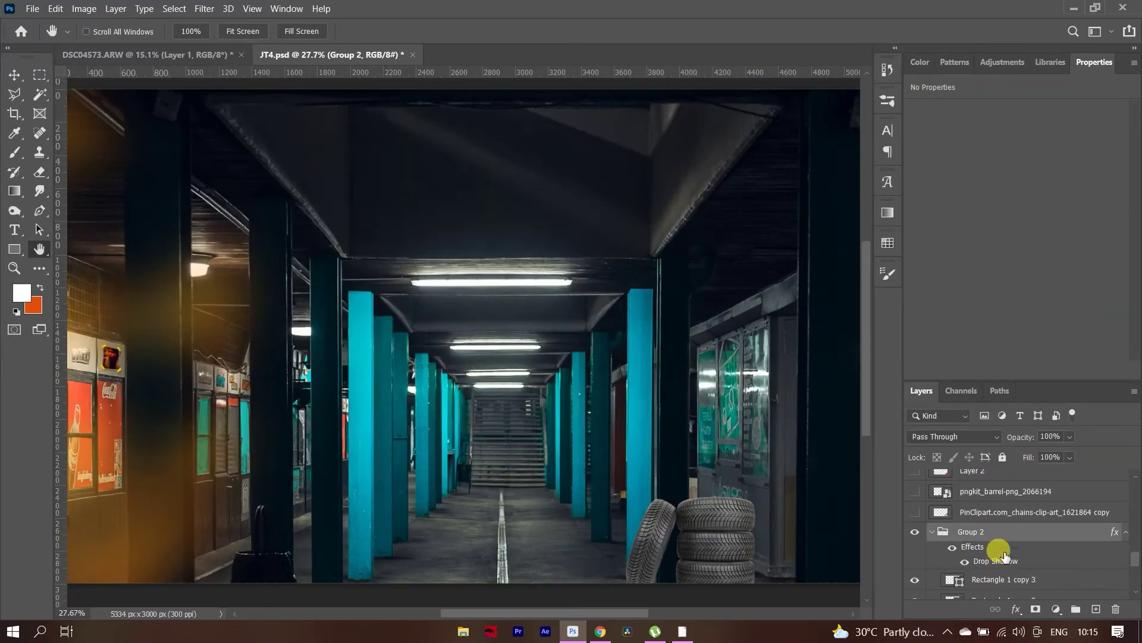
click(915, 511)
scroll(803, 519, down, 3)
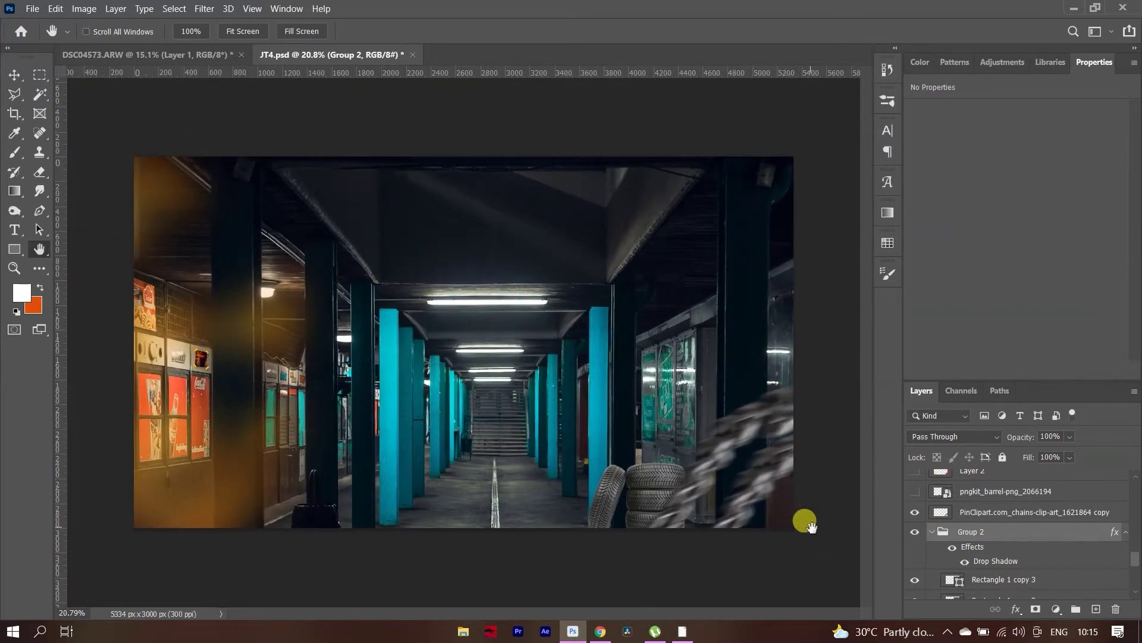
scroll(982, 526, up, 1)
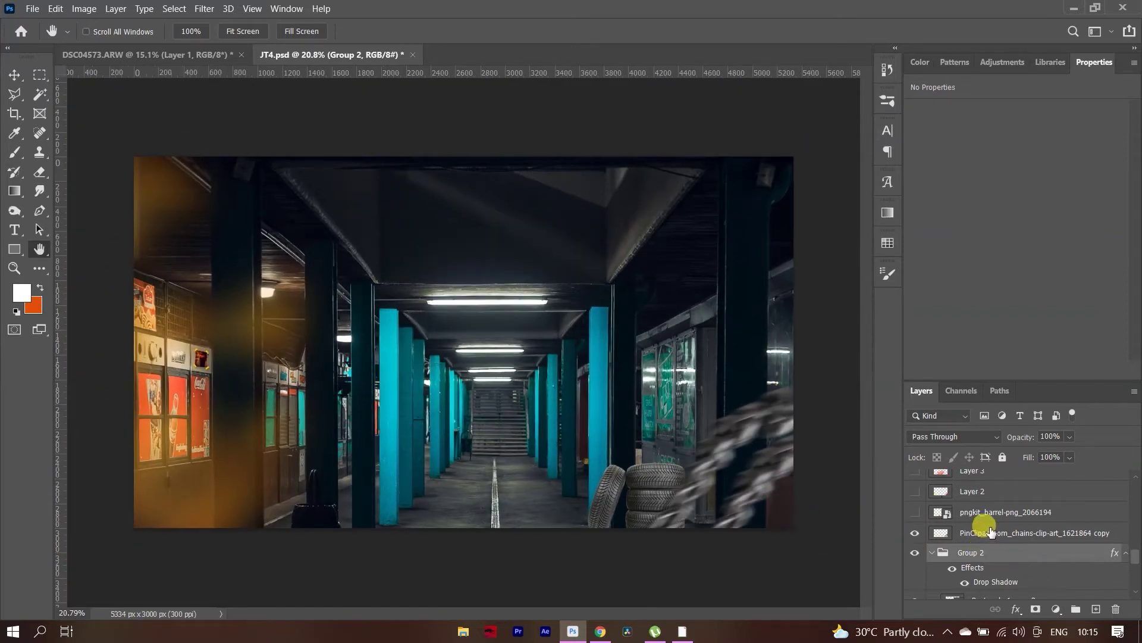
click(916, 512)
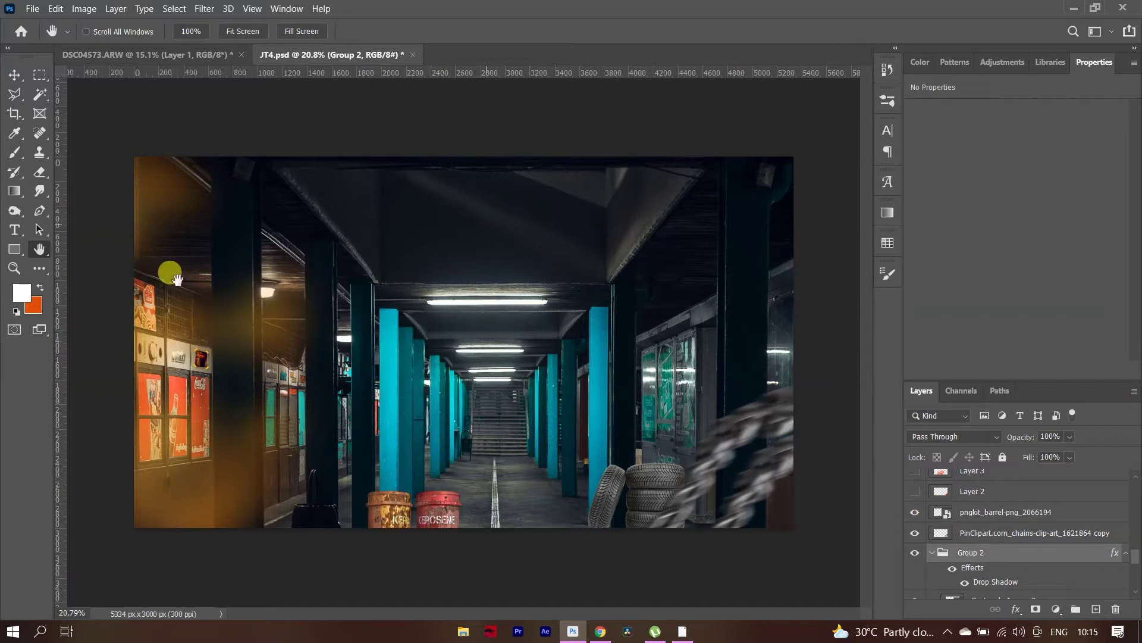
scroll(369, 517, down, 1)
scroll(374, 518, up, 5)
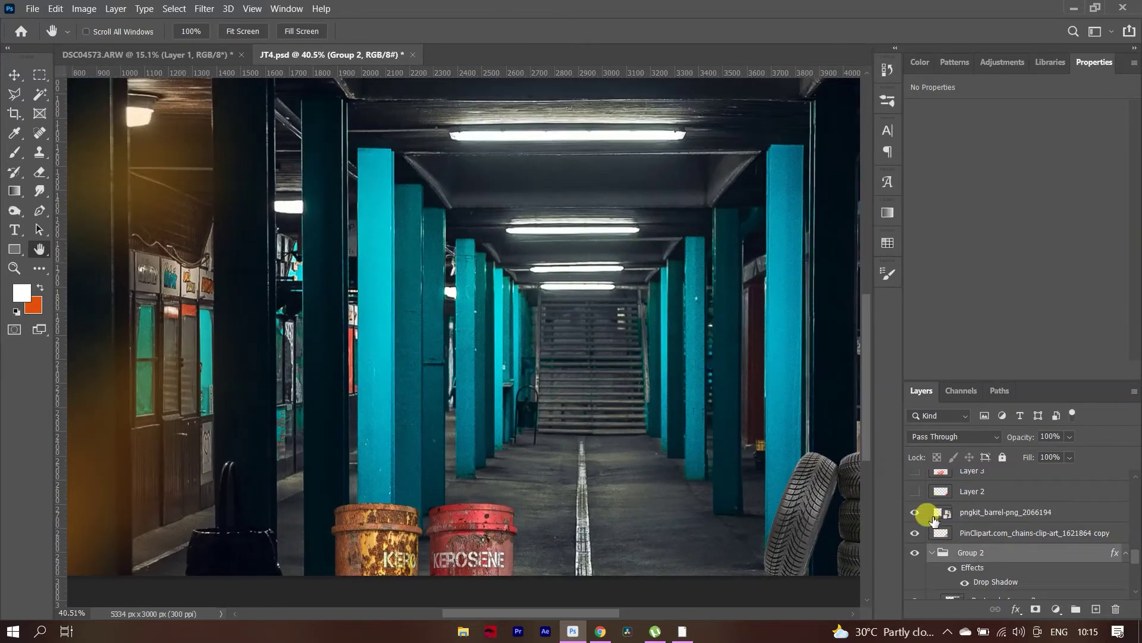
Step: Show Layer 2 and Layer 3, and select Layer 3
click(915, 492)
scroll(654, 487, down, 3)
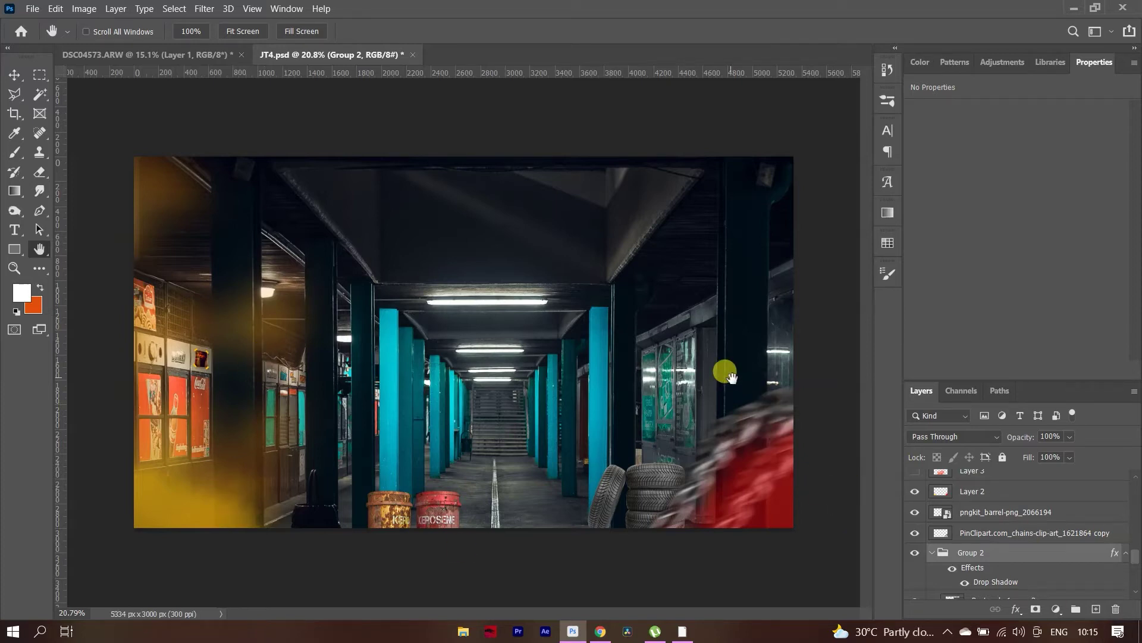
scroll(976, 513, up, 1)
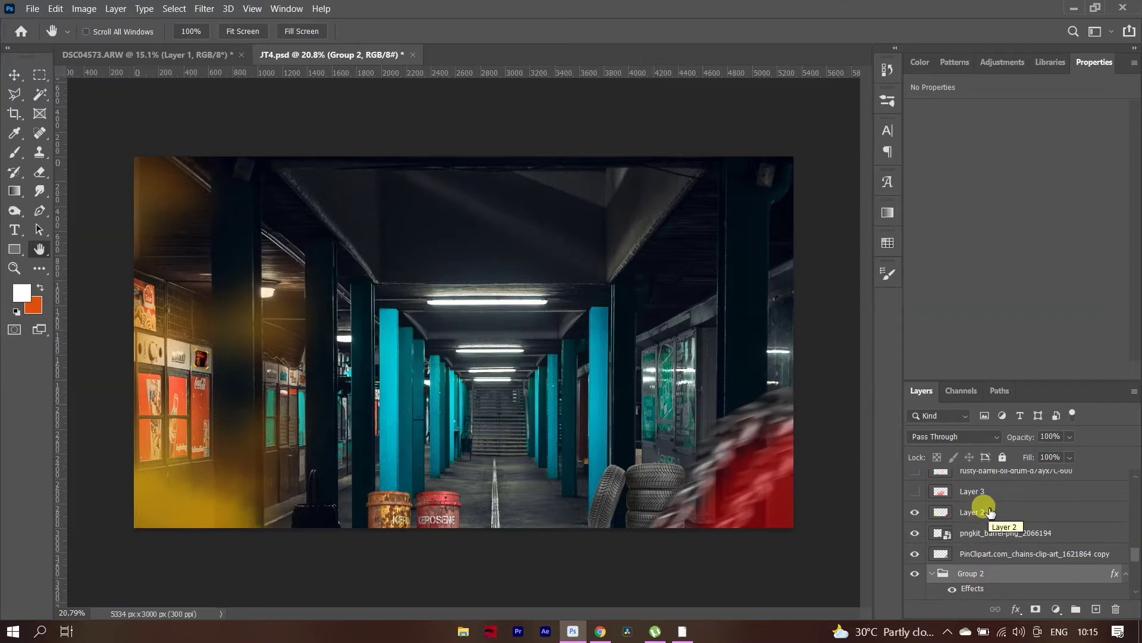
click(914, 491)
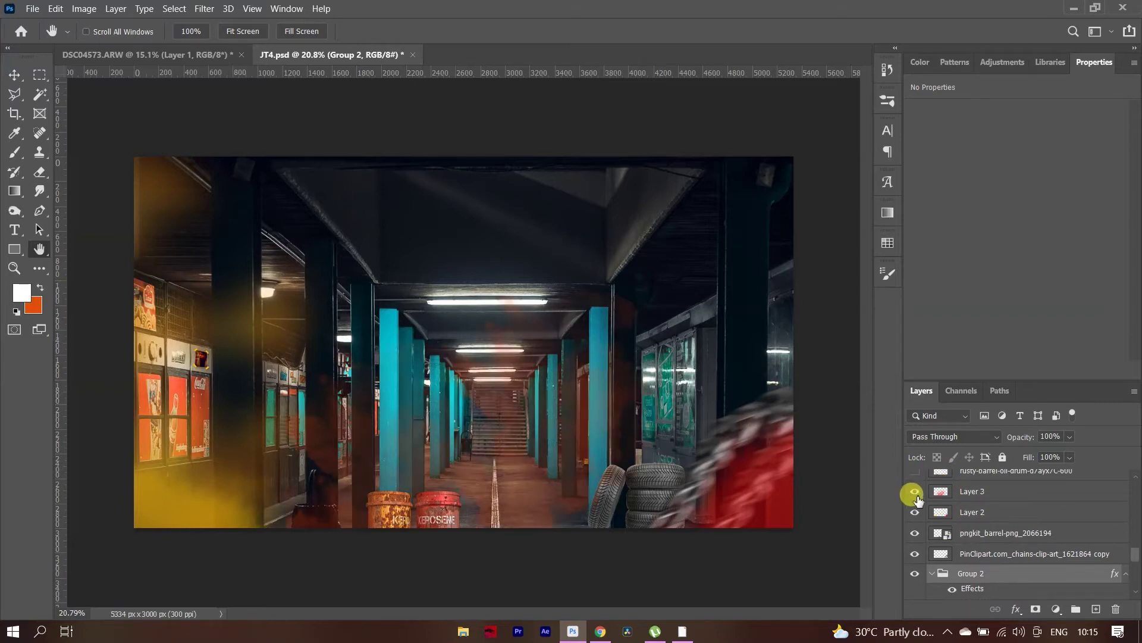
scroll(555, 467, up, 2)
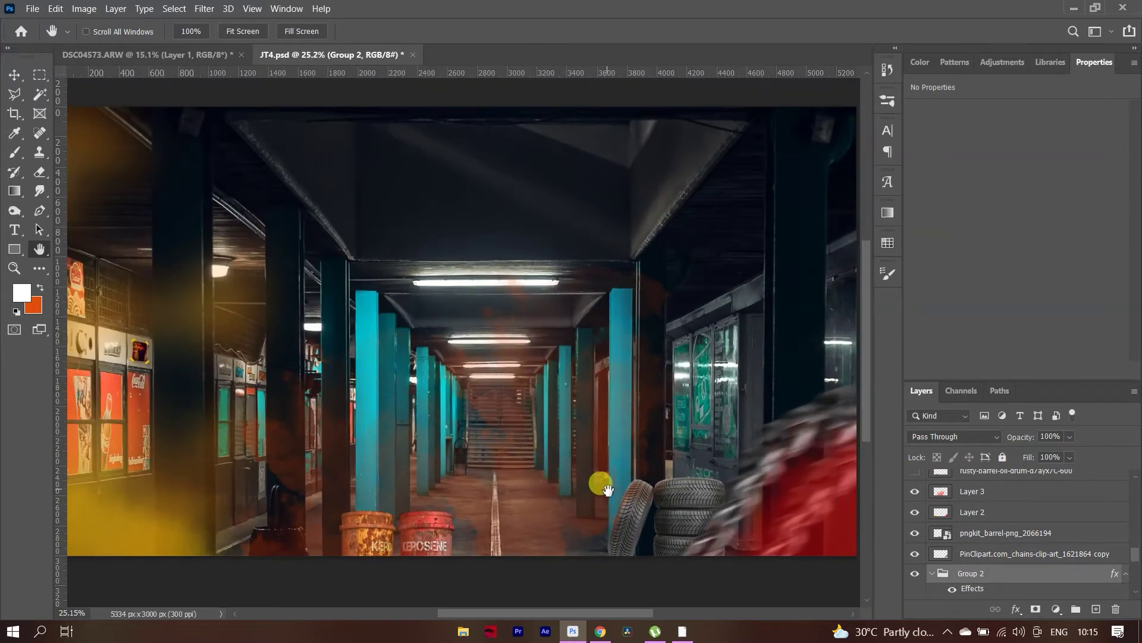
click(971, 493)
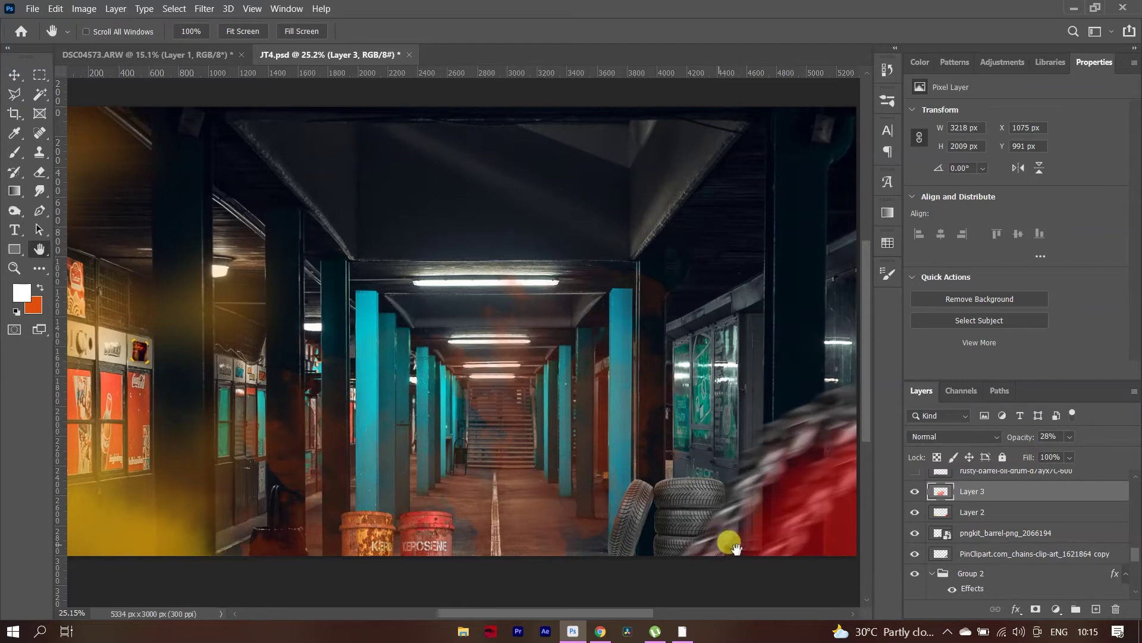
Step: Show the rusty-barrel-oil-drum-d7ayx7C-600 layer and the red glow on Layer 11
scroll(969, 524, up, 2)
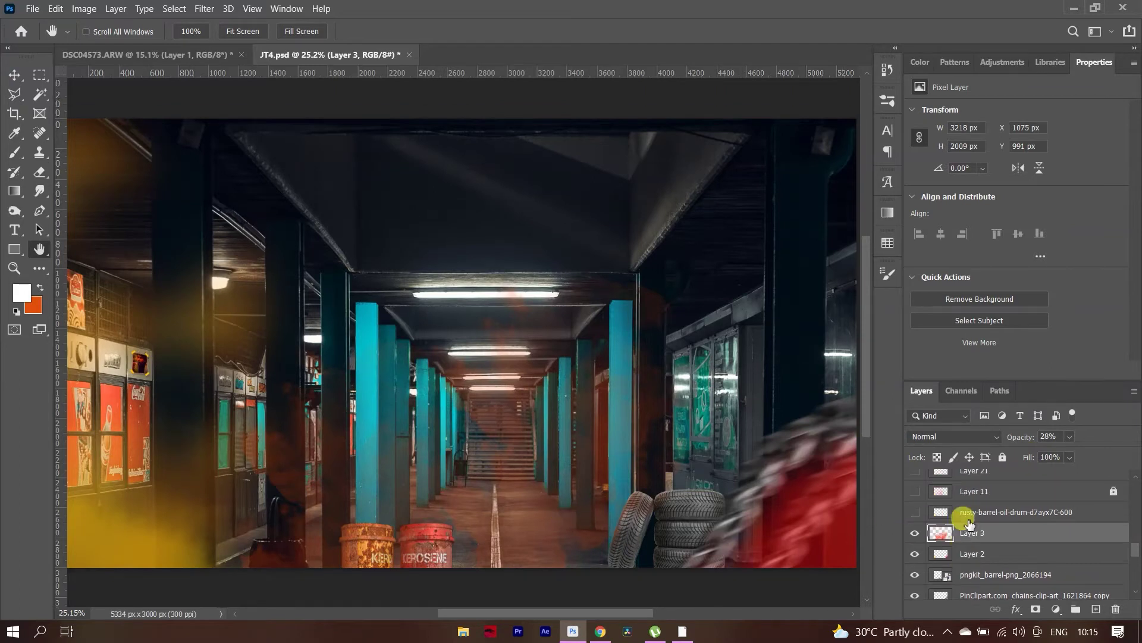
click(914, 512)
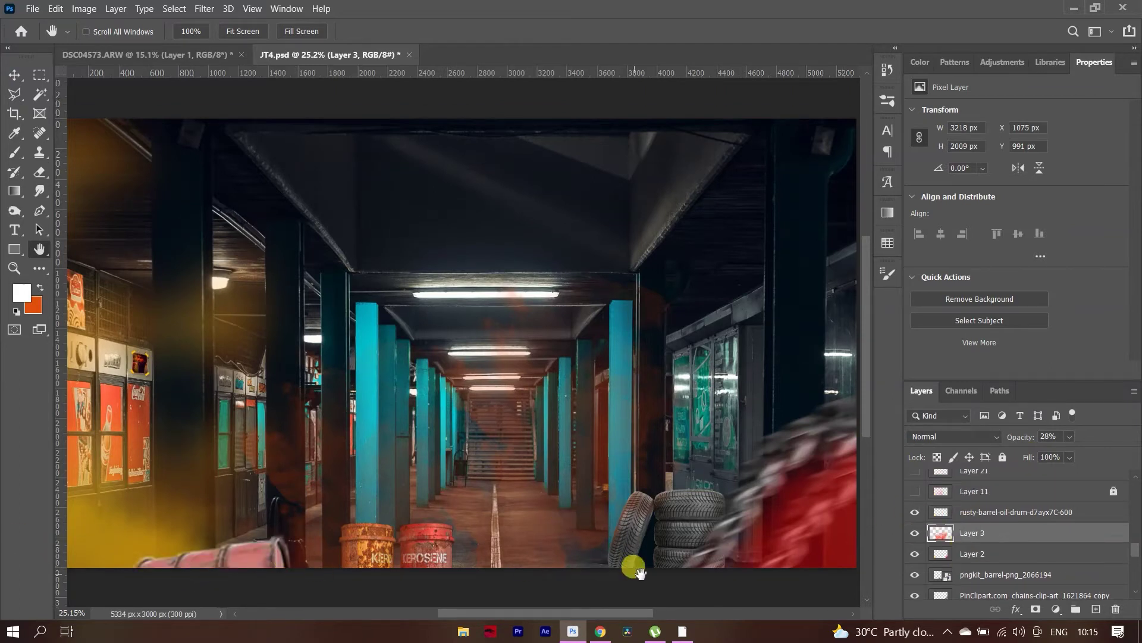
click(914, 491)
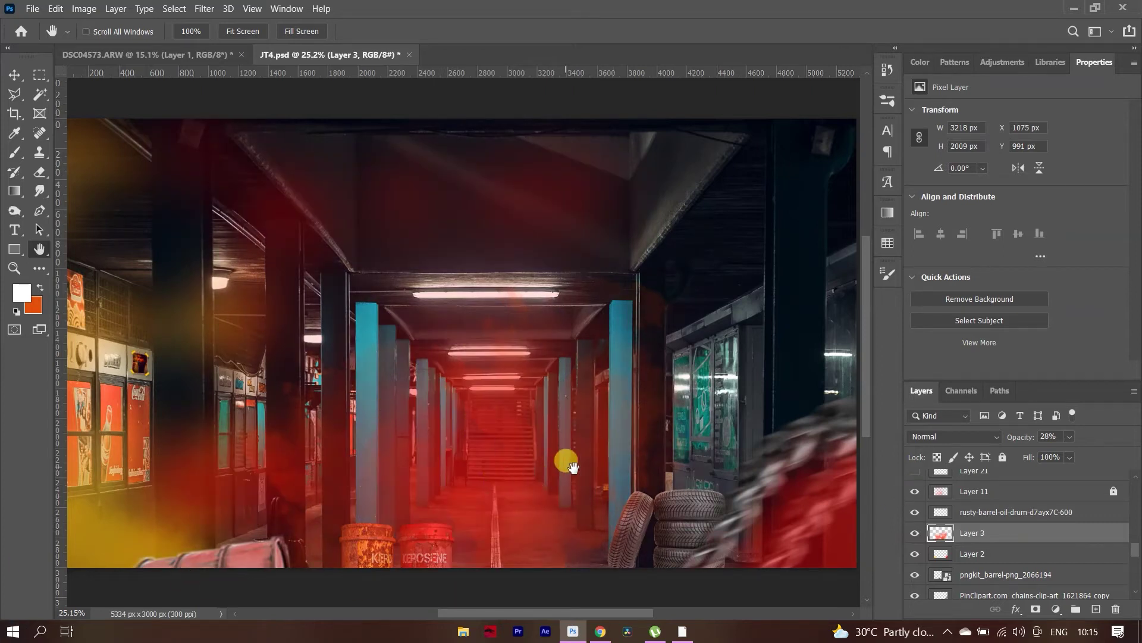
scroll(573, 467, down, 2)
scroll(588, 460, up, 2)
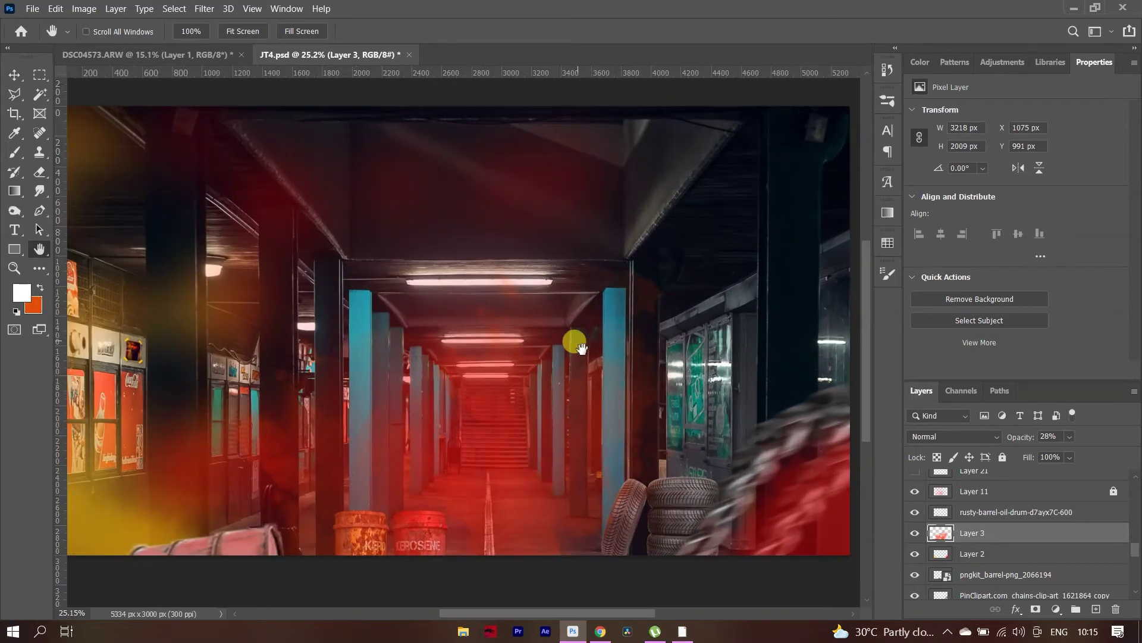
Step: Show the floating particles on Layer 21 and the man with guns on Background copy 2
scroll(964, 511, up, 1)
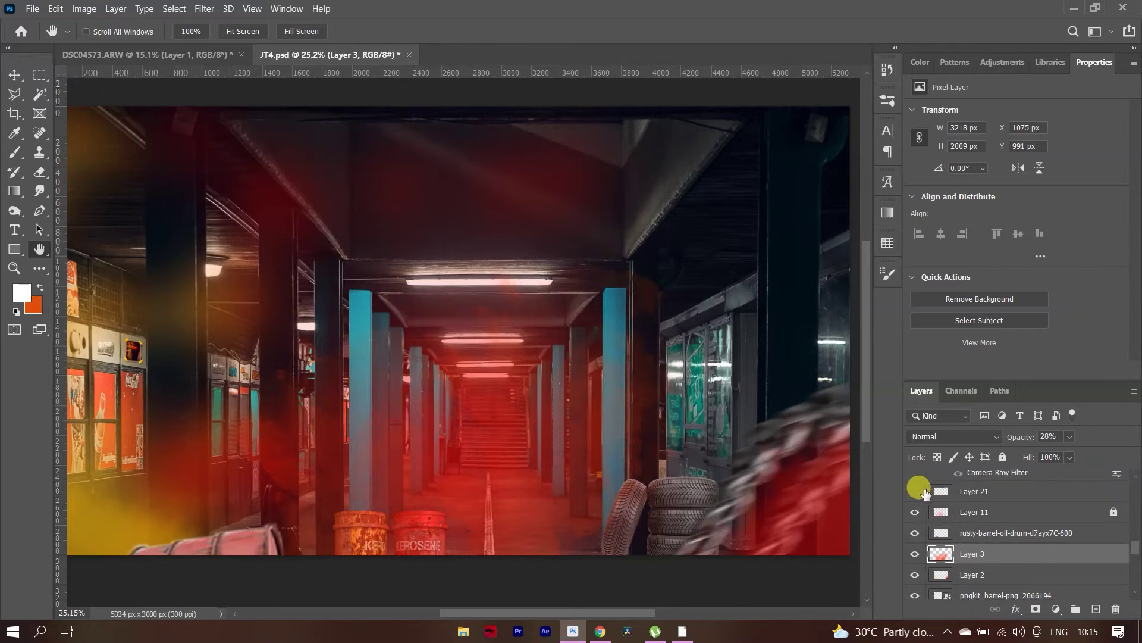
scroll(581, 410, up, 2)
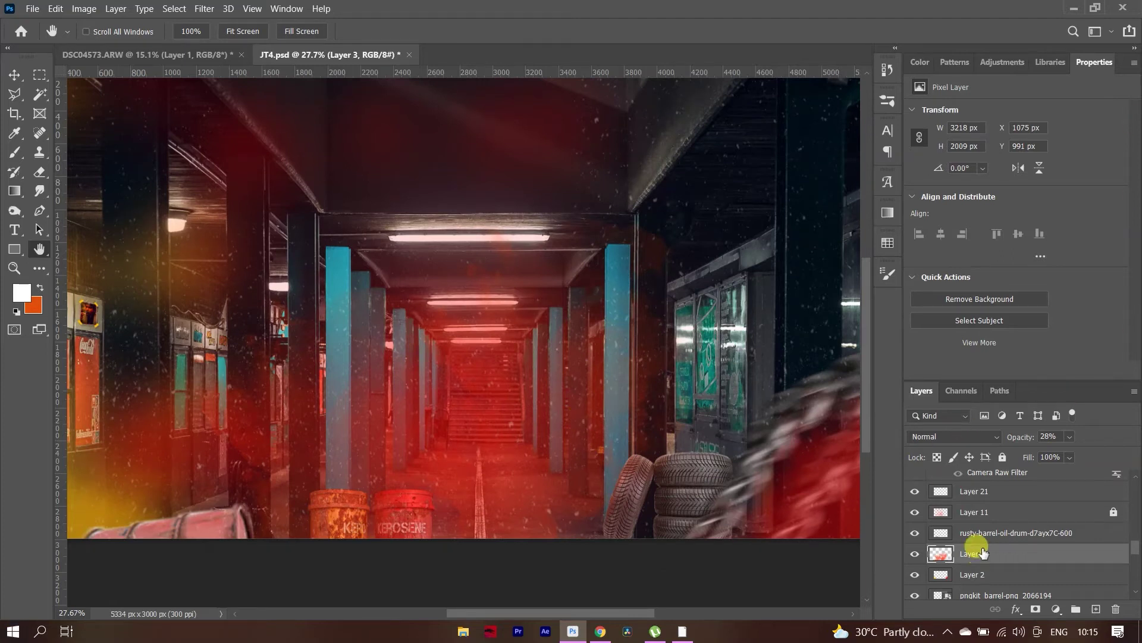
scroll(982, 552, up, 2)
click(915, 483)
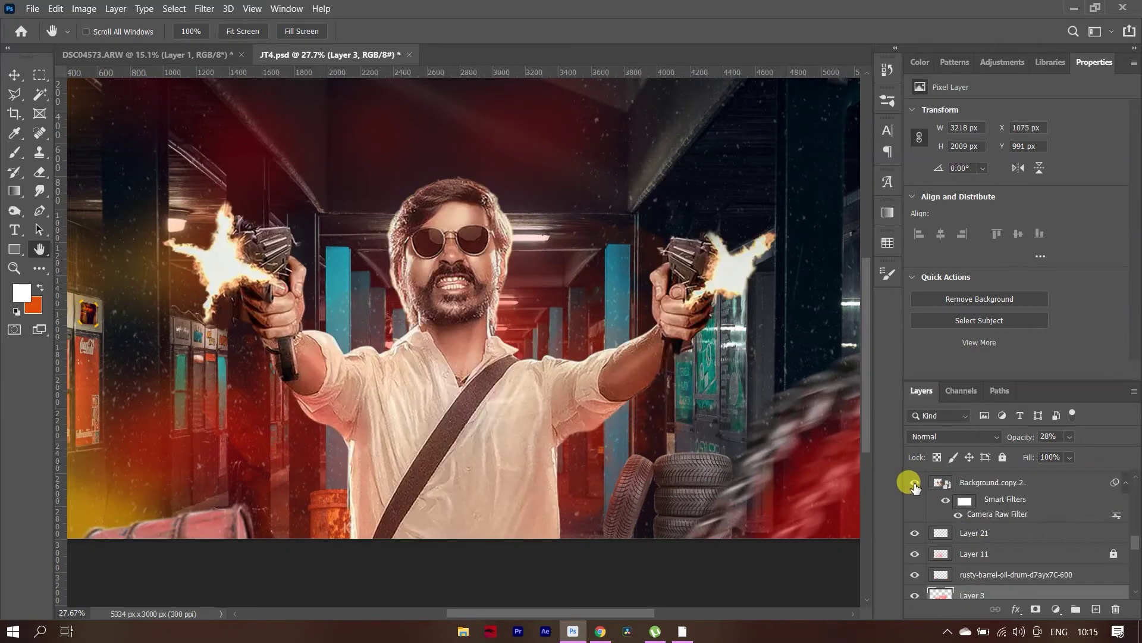
scroll(773, 424, down, 3)
scroll(472, 433, up, 1)
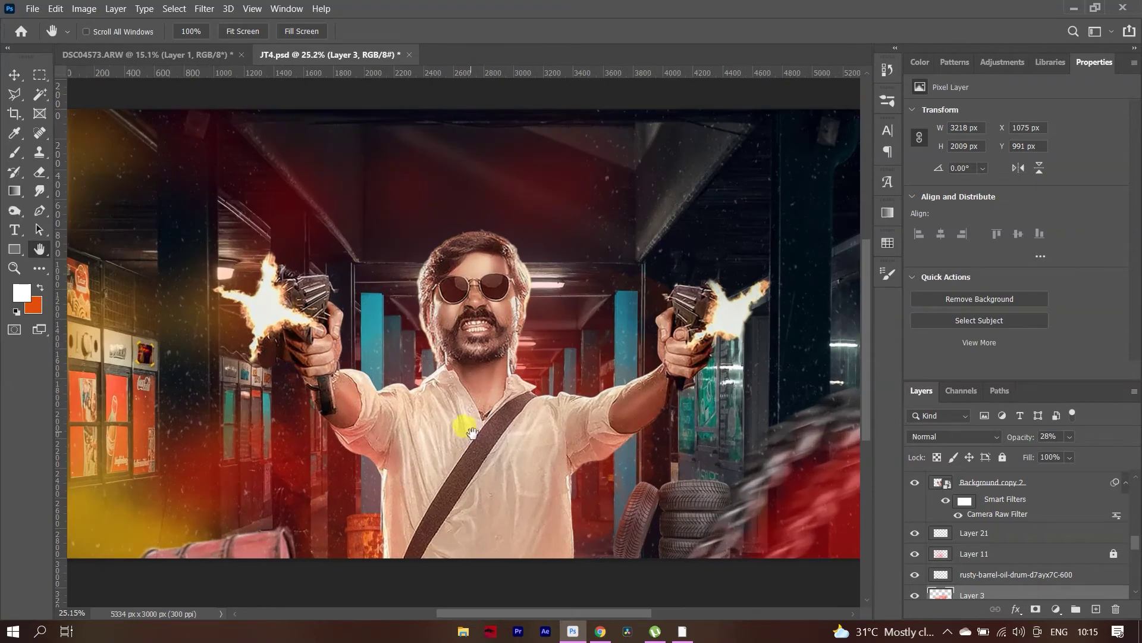
Step: Show the Levels 1 and Curves 1 adjustment layers above the man, toggling Curves 1 to compare its effect
scroll(1053, 559, up, 2)
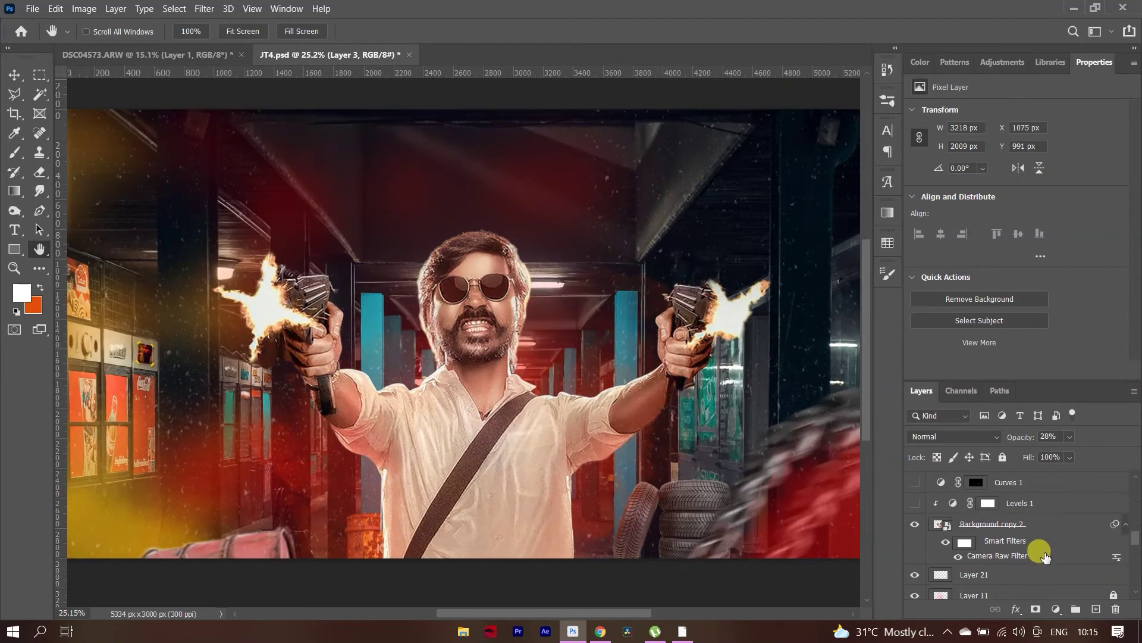
click(917, 506)
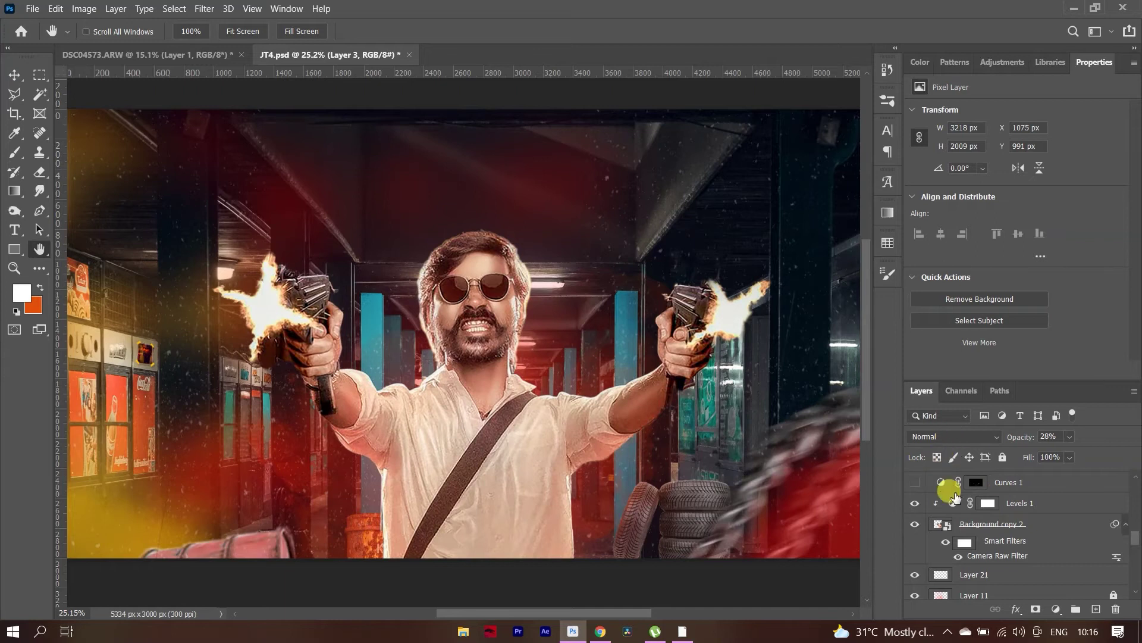
scroll(927, 510, up, 1)
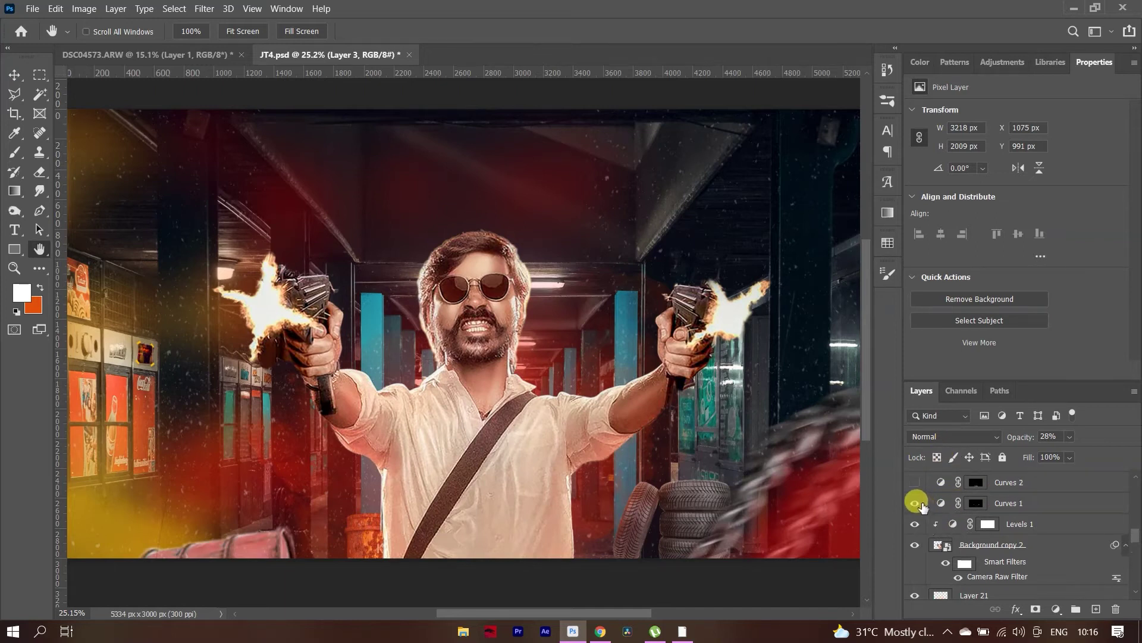
click(918, 504)
click(917, 504)
Step: Show the Curves 2 adjustment layer and the red sunglasses tint on Layer 10
scroll(946, 517, up, 1)
click(916, 503)
scroll(940, 527, up, 1)
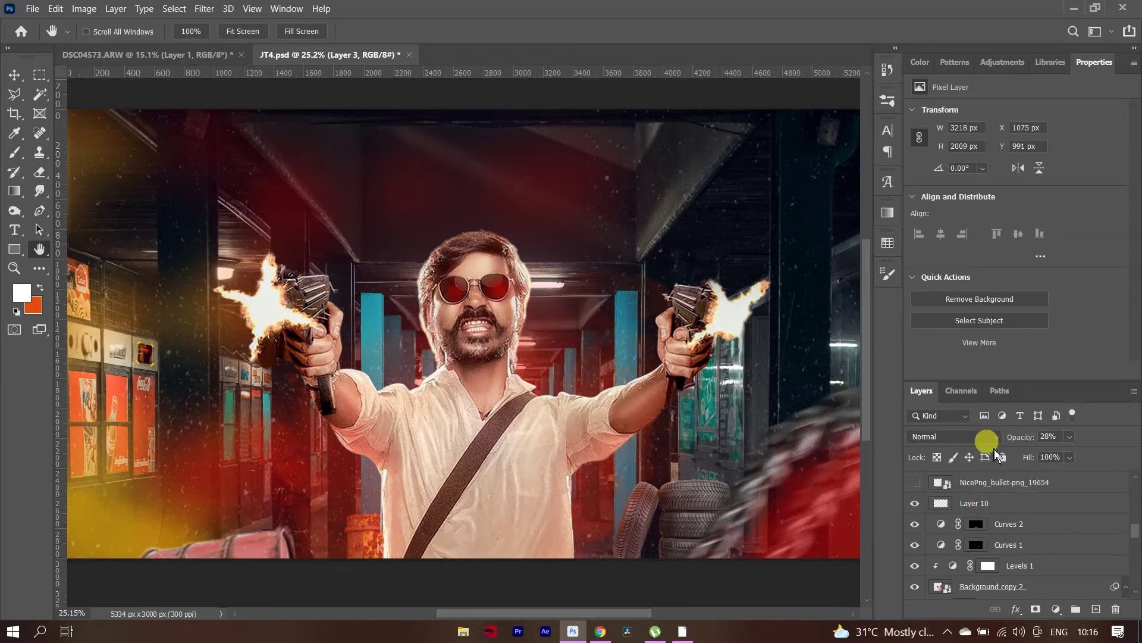
Step: Toggle Layer 10 off and on to compare the sunglasses with and without the tint
scroll(556, 306, up, 3)
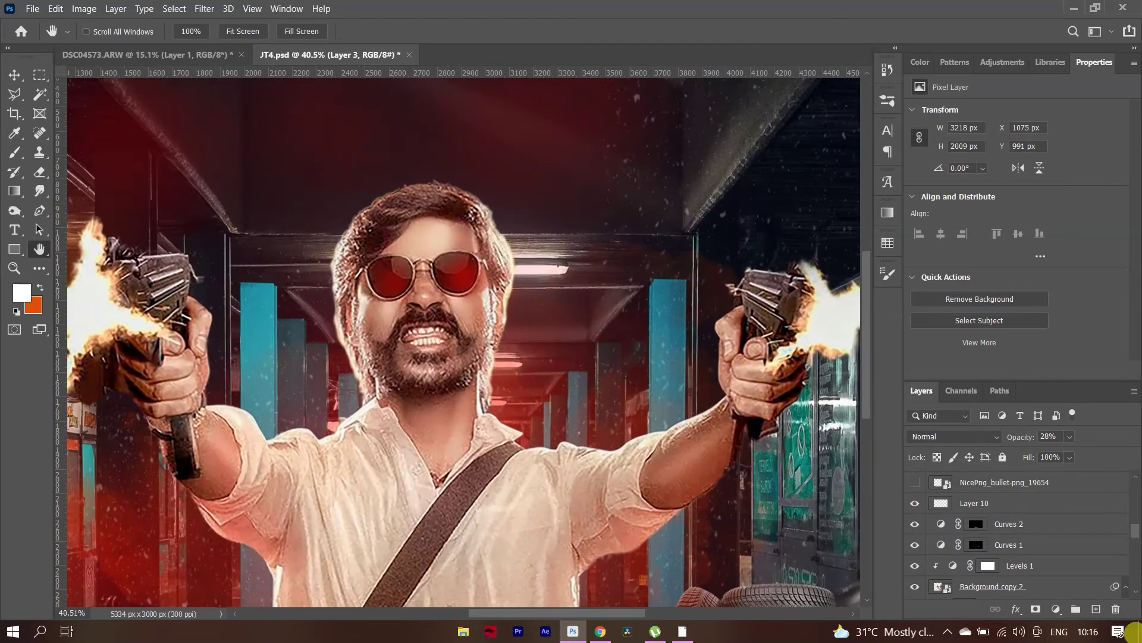
click(915, 504)
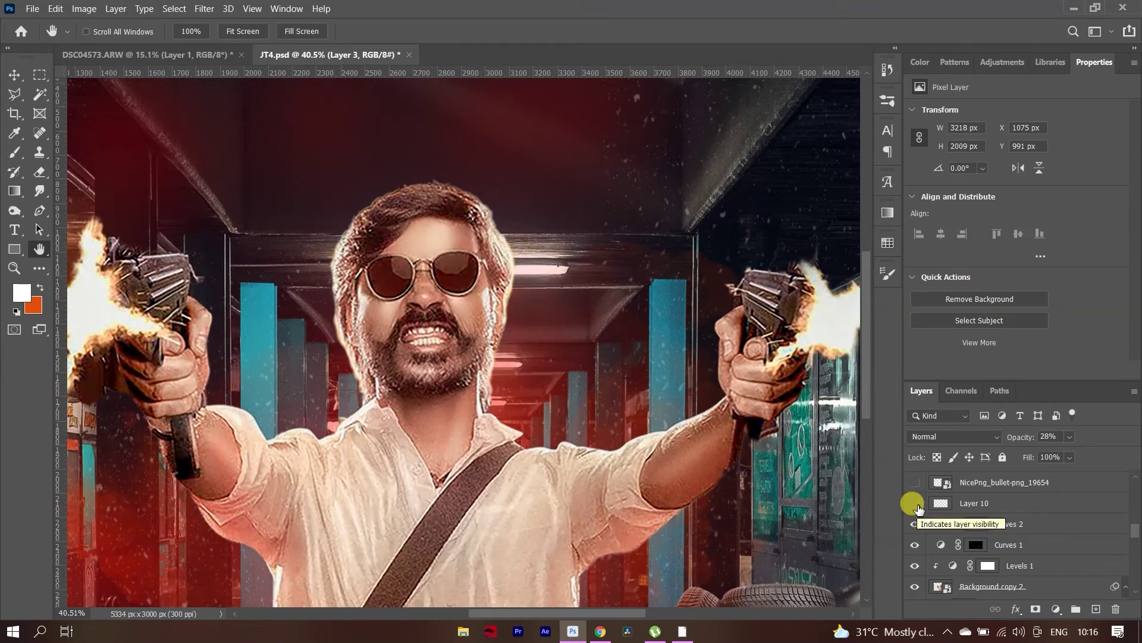
click(916, 504)
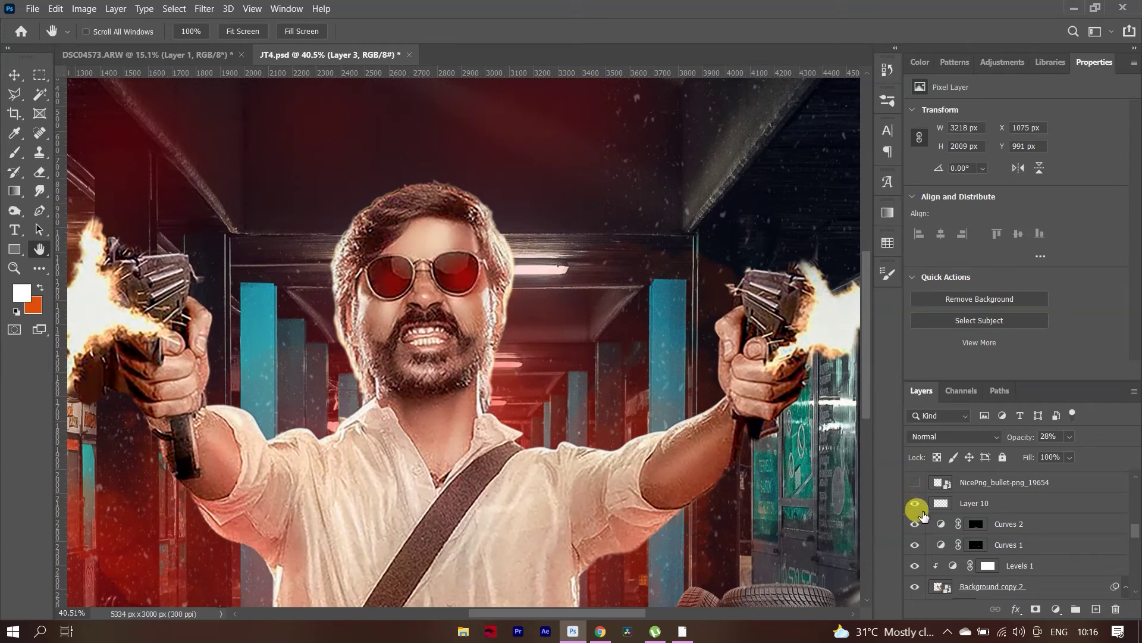
Step: Show both NicePng_bullet-png_19654 bullet layers and Group 3 with the wooden barrel, tea glass and small bullets
scroll(930, 514, up, 1)
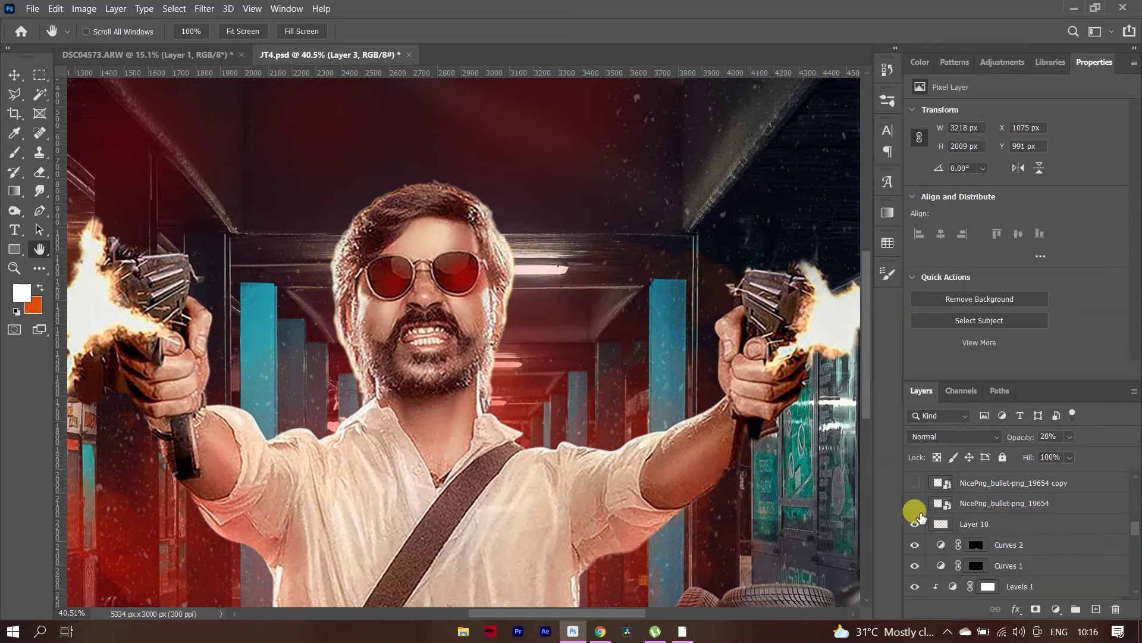
scroll(834, 476, down, 5)
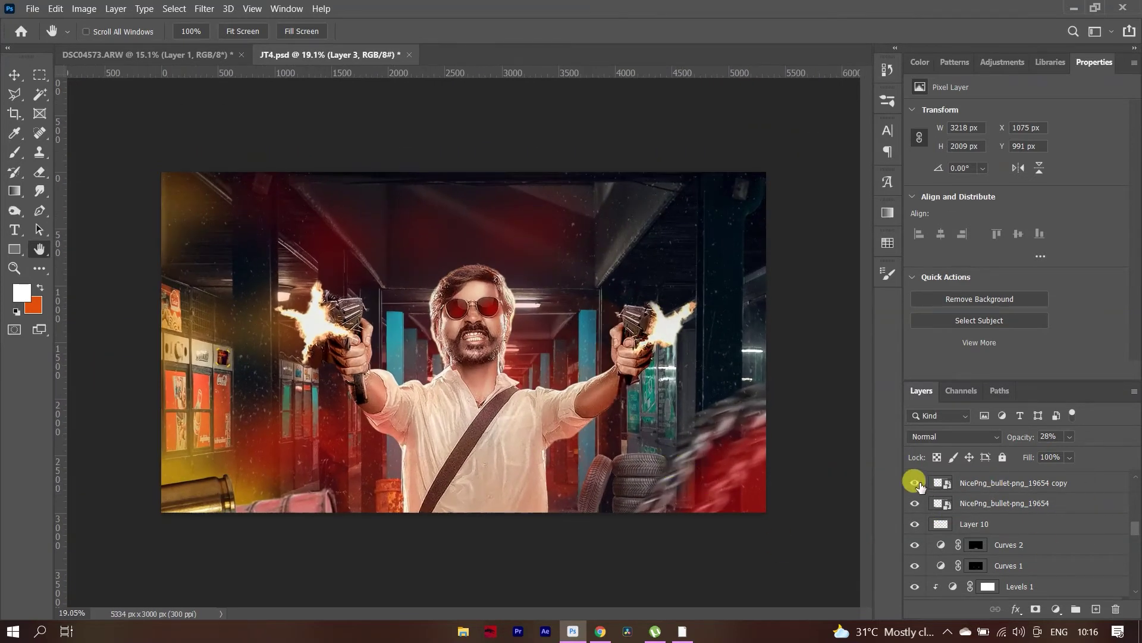
scroll(952, 506, up, 2)
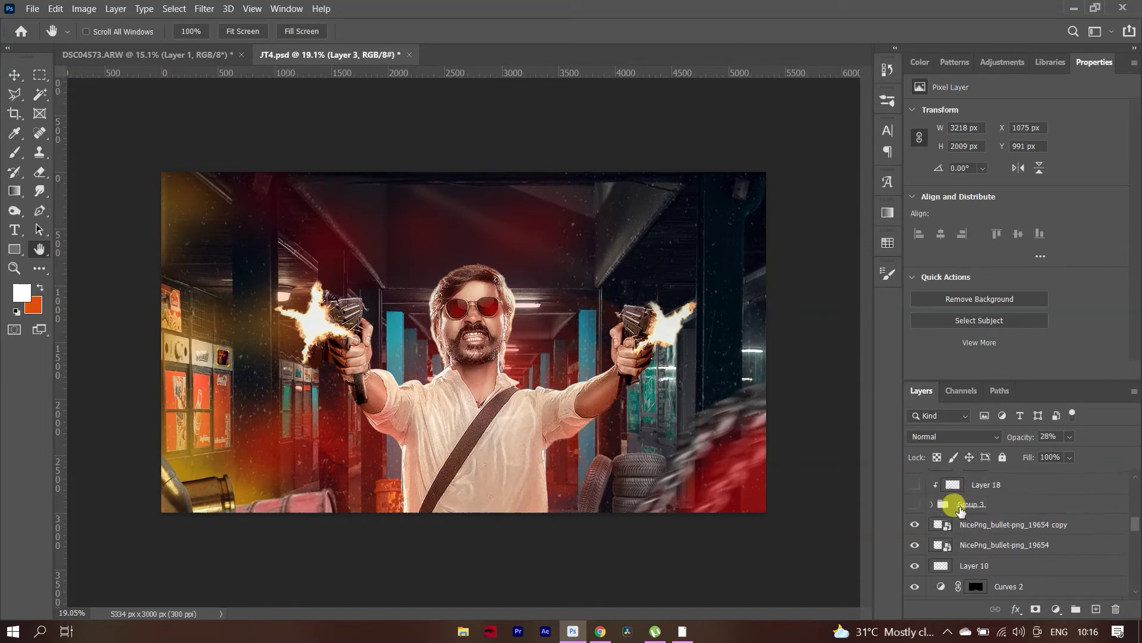
scroll(370, 486, up, 10)
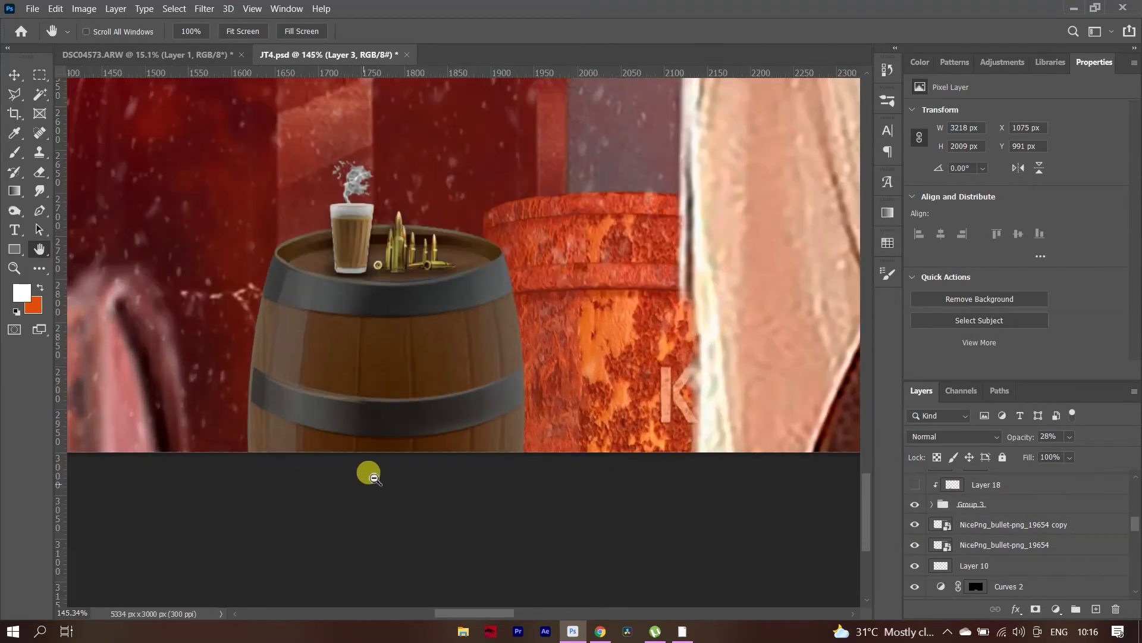
Step: Expand Group 3 and toggle the Wooden_Barrel_PNG_Clip_Art layer off and on to identify the barrel
click(932, 504)
scroll(988, 531, down, 3)
scroll(992, 533, down, 5)
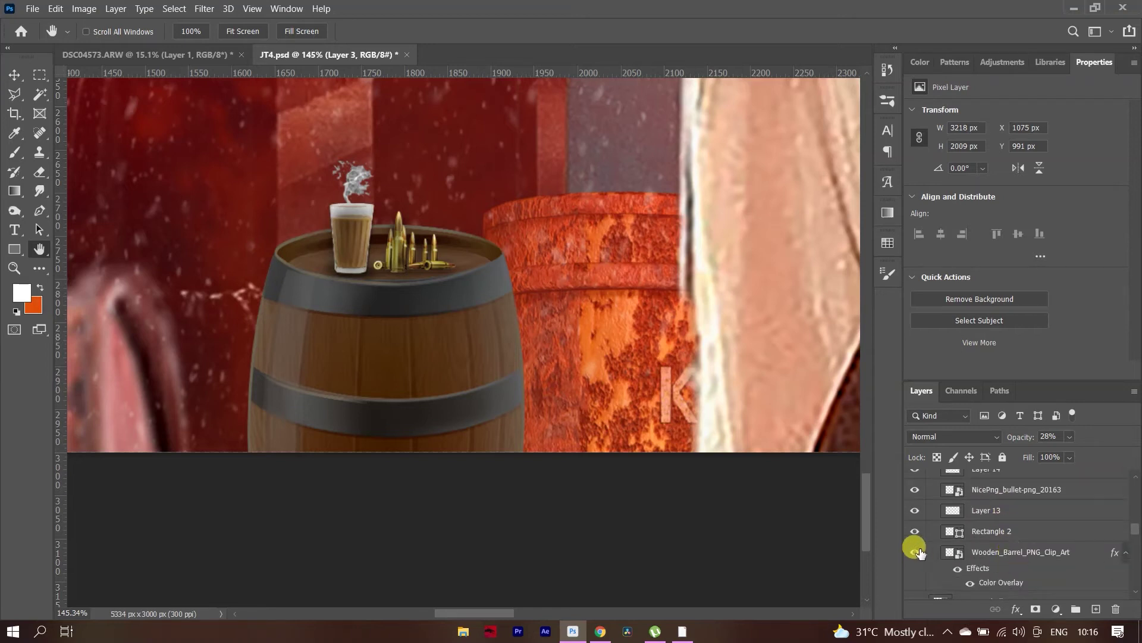
click(916, 551)
click(916, 551)
Step: Toggle the 6820128 tea glass layer and Layer 15 in Group 3 to compare the glass with and without them
scroll(1045, 549, up, 5)
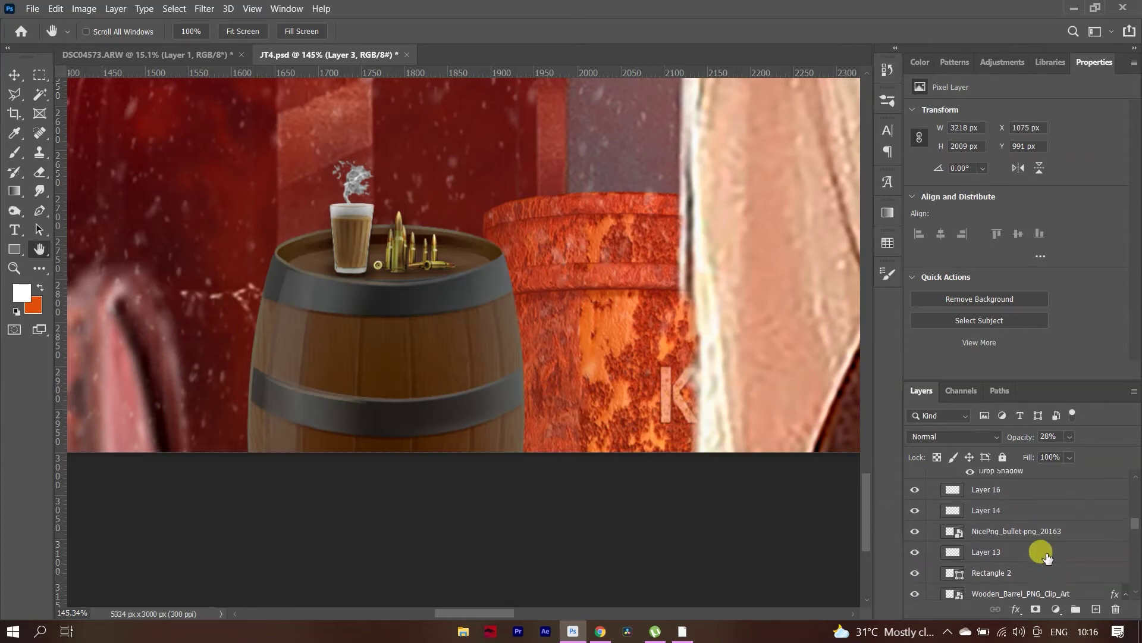
scroll(935, 538, up, 3)
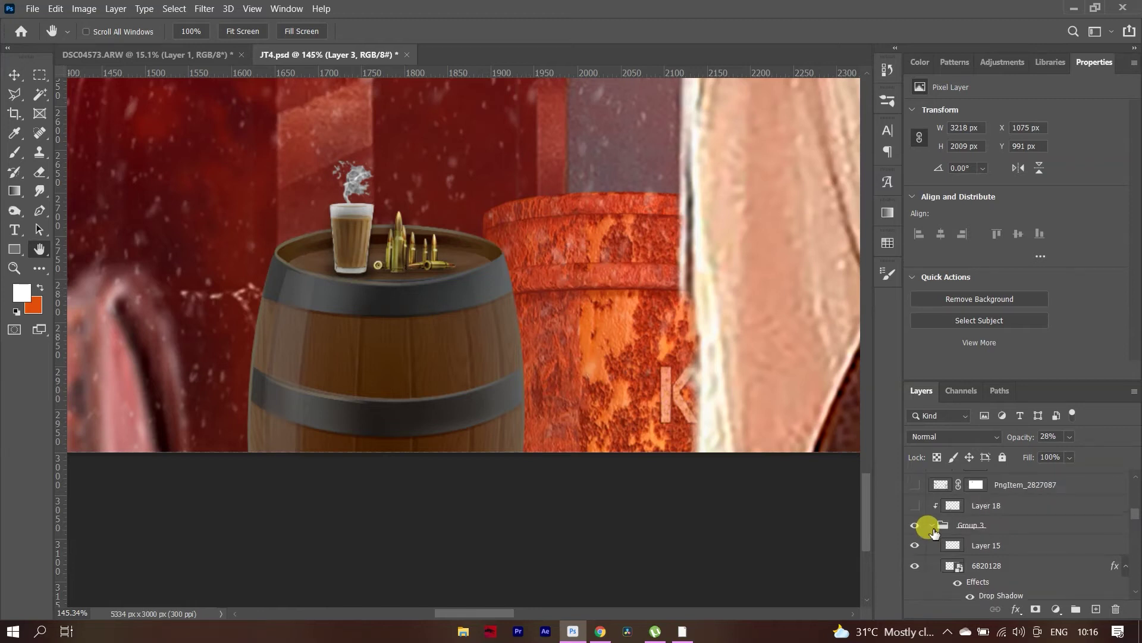
scroll(931, 535, down, 1)
click(915, 545)
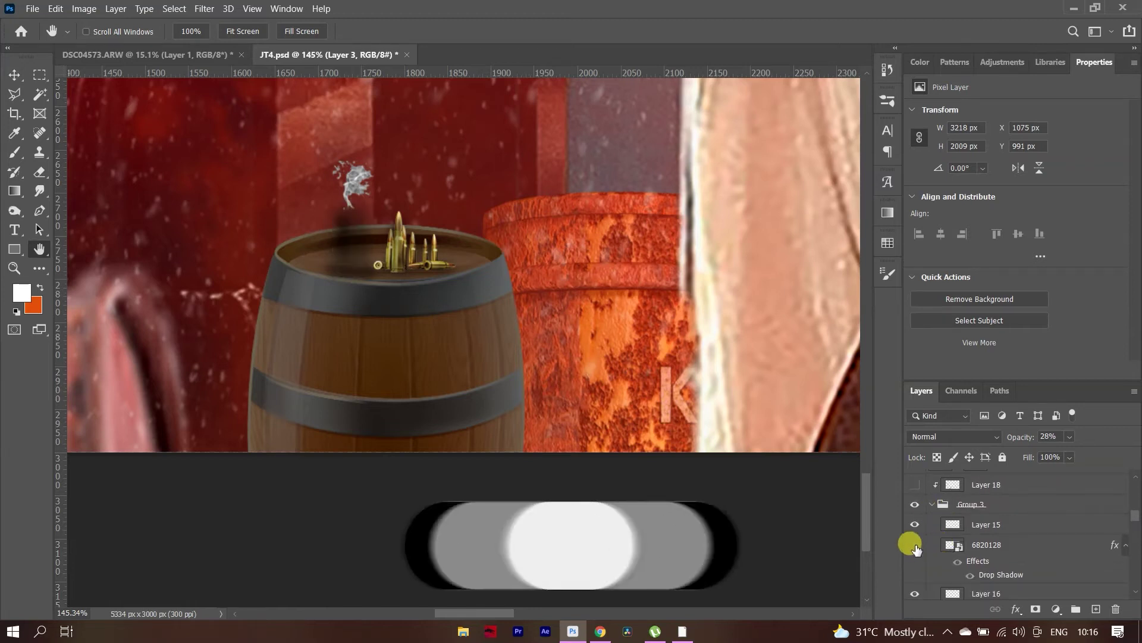
click(915, 545)
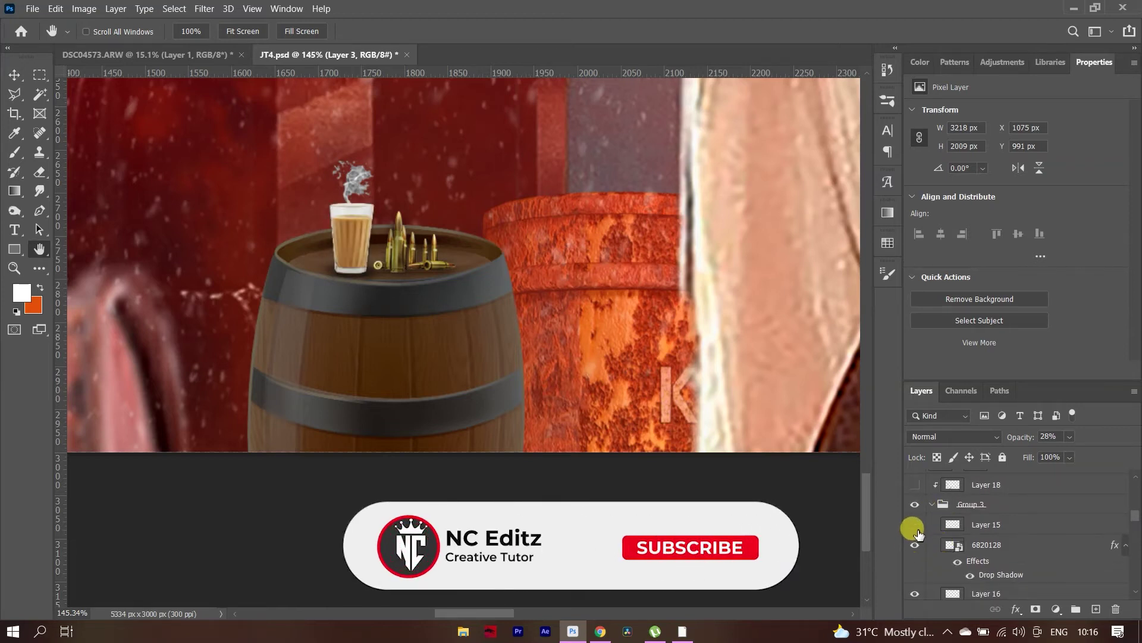
Step: Toggle Layer 16 and Layer 14 in Group 3 off and on to compare their effect
scroll(918, 535, down, 1)
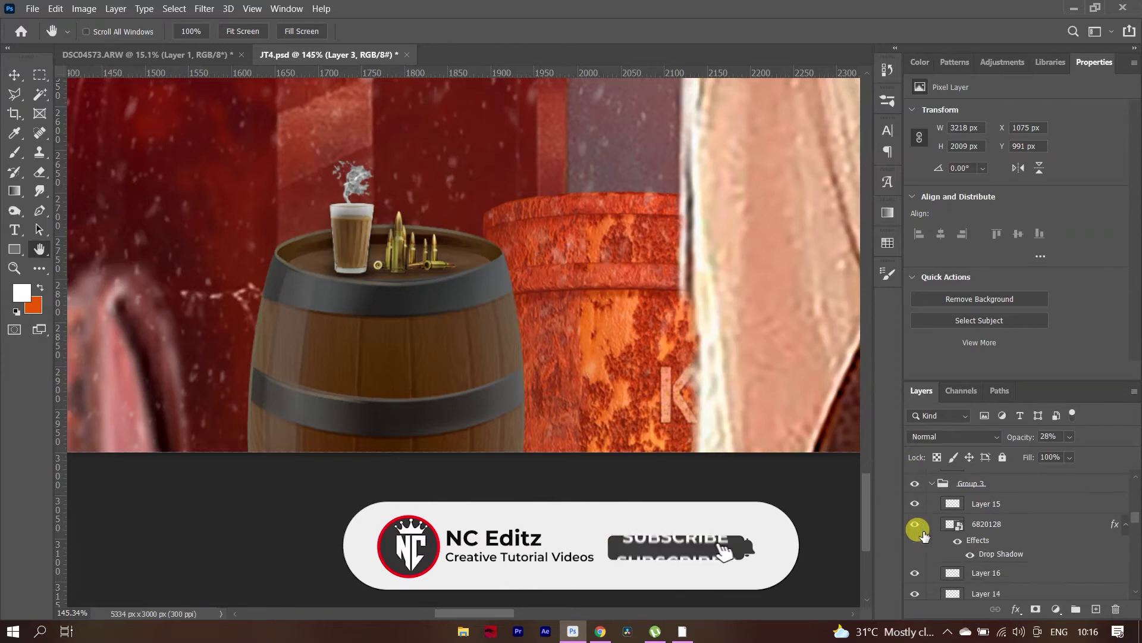
click(915, 583)
click(915, 580)
scroll(915, 580, down, 1)
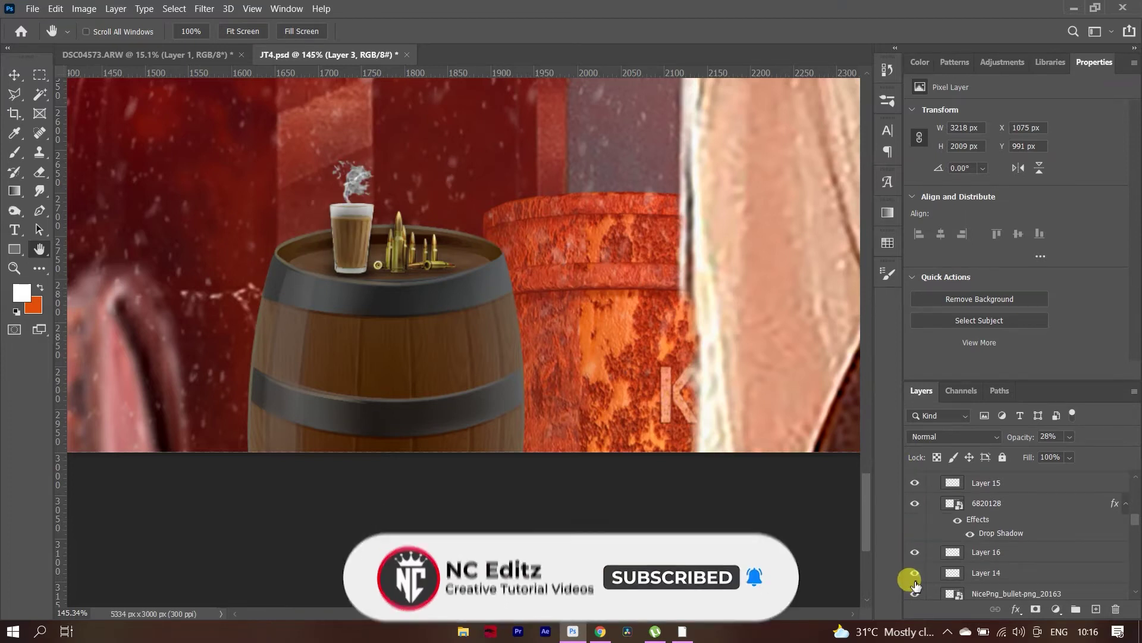
click(914, 575)
click(915, 578)
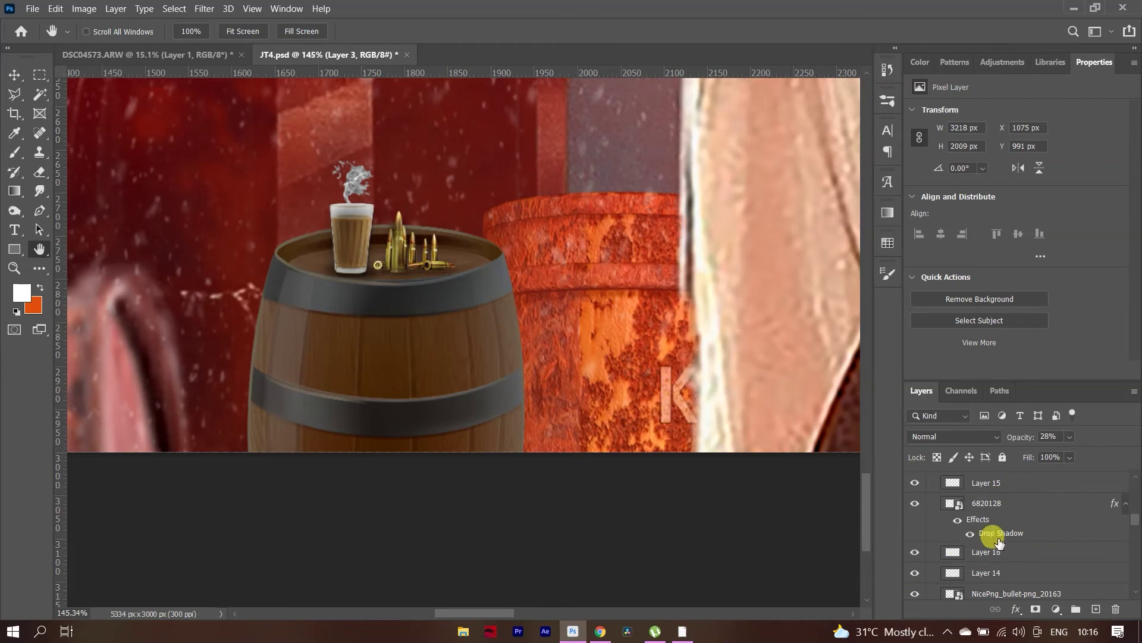
Step: Toggle the NicePng_bullet-png_20163 layer off and on to compare the bullets on the barrel, then collapse Group 3
scroll(969, 538, down, 2)
click(914, 554)
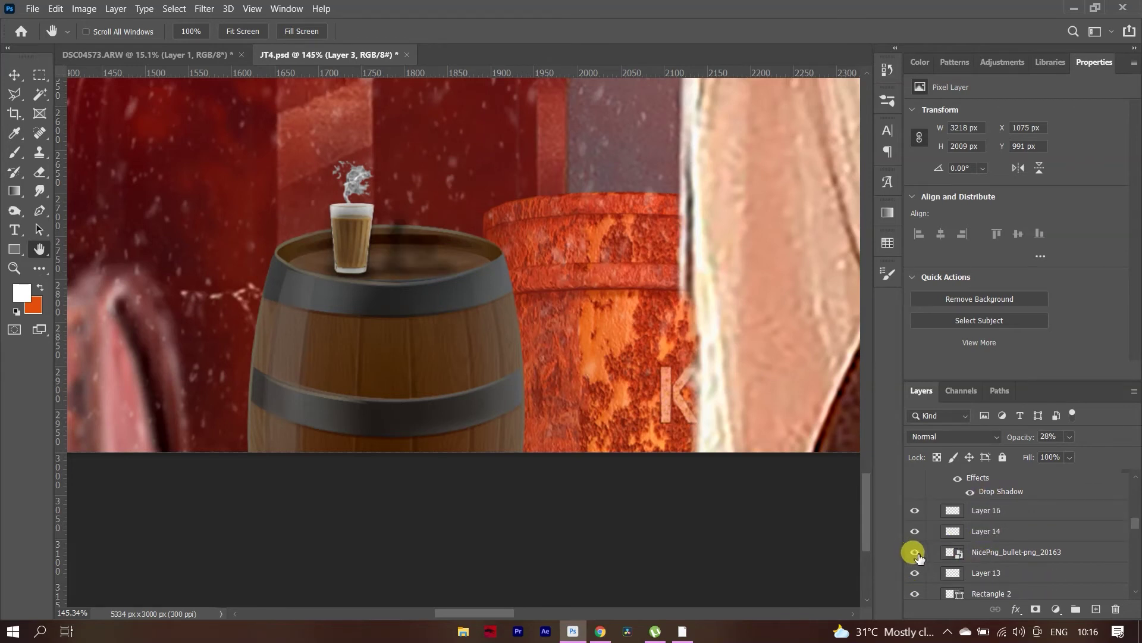
click(916, 553)
scroll(1080, 529, up, 3)
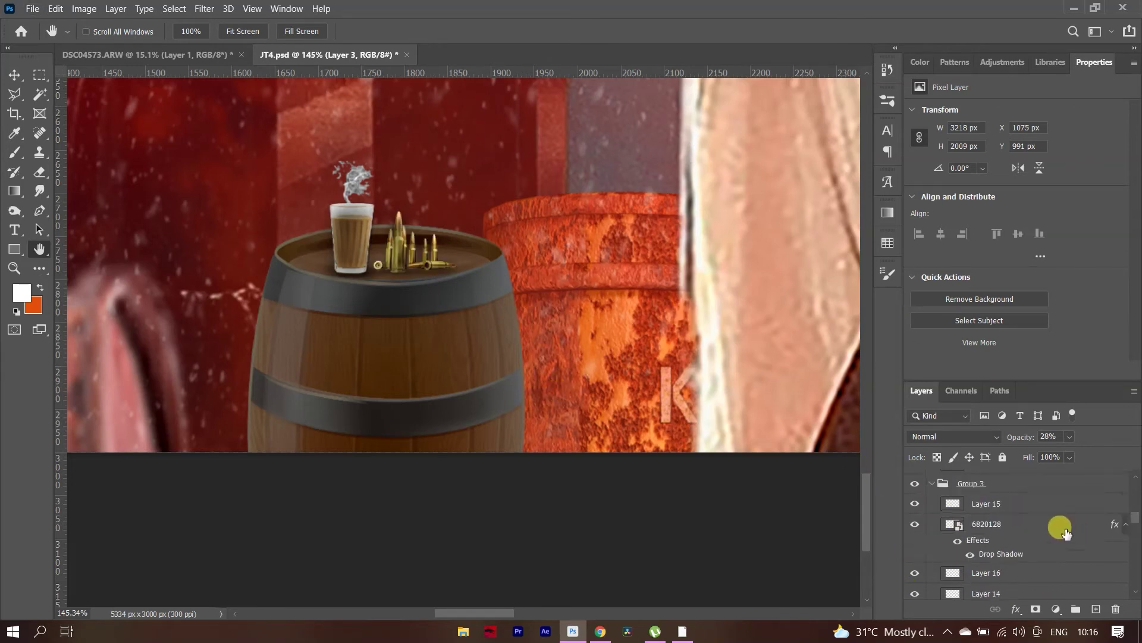
click(931, 484)
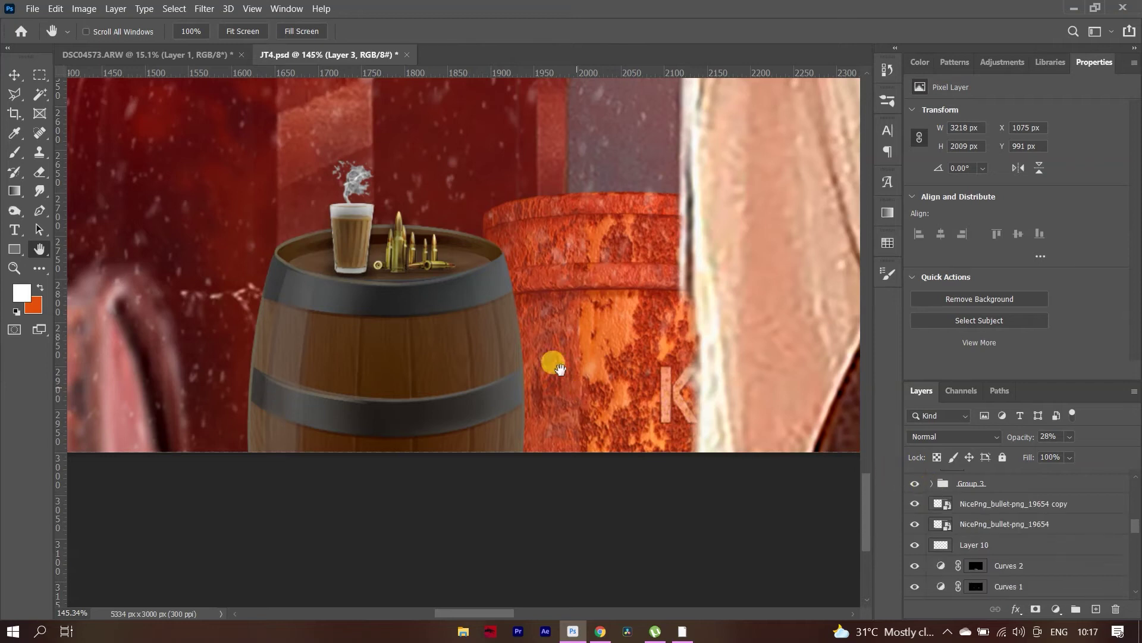
Step: Show the clipped Layer 18 that tints the barrel group orange, and select it
scroll(1011, 515, up, 2)
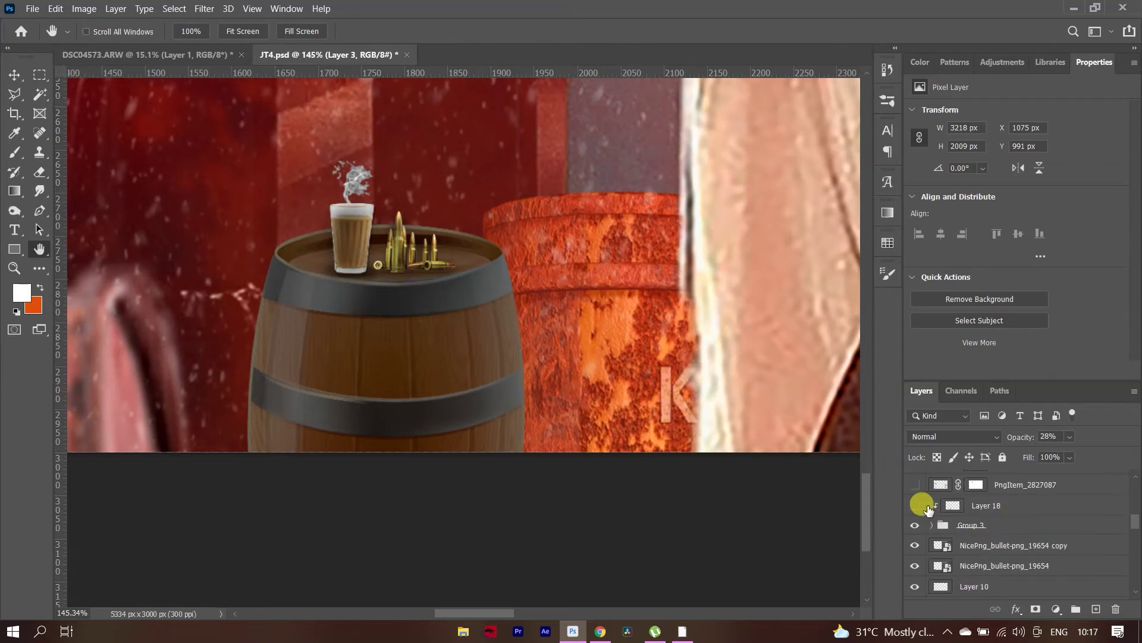
scroll(581, 446, down, 8)
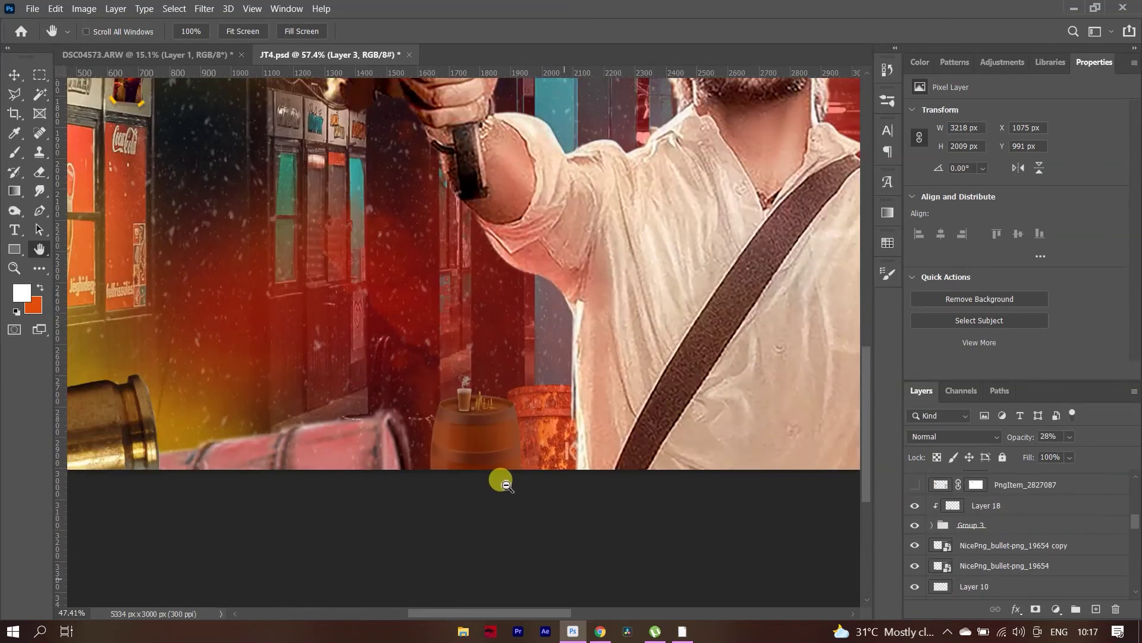
scroll(429, 551, up, 3)
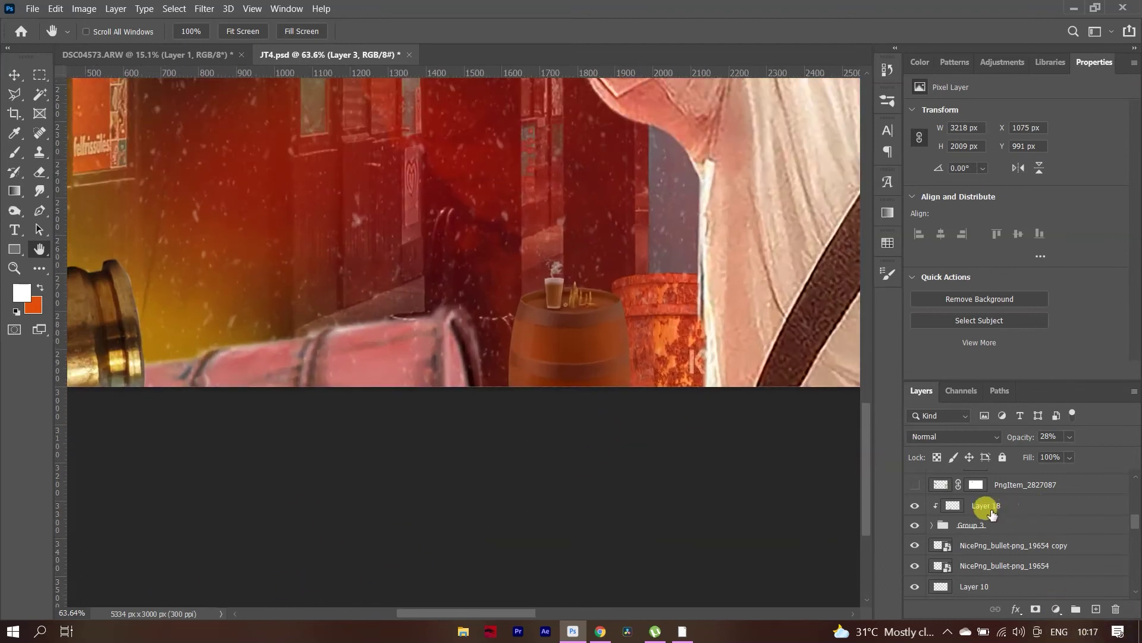
click(1016, 502)
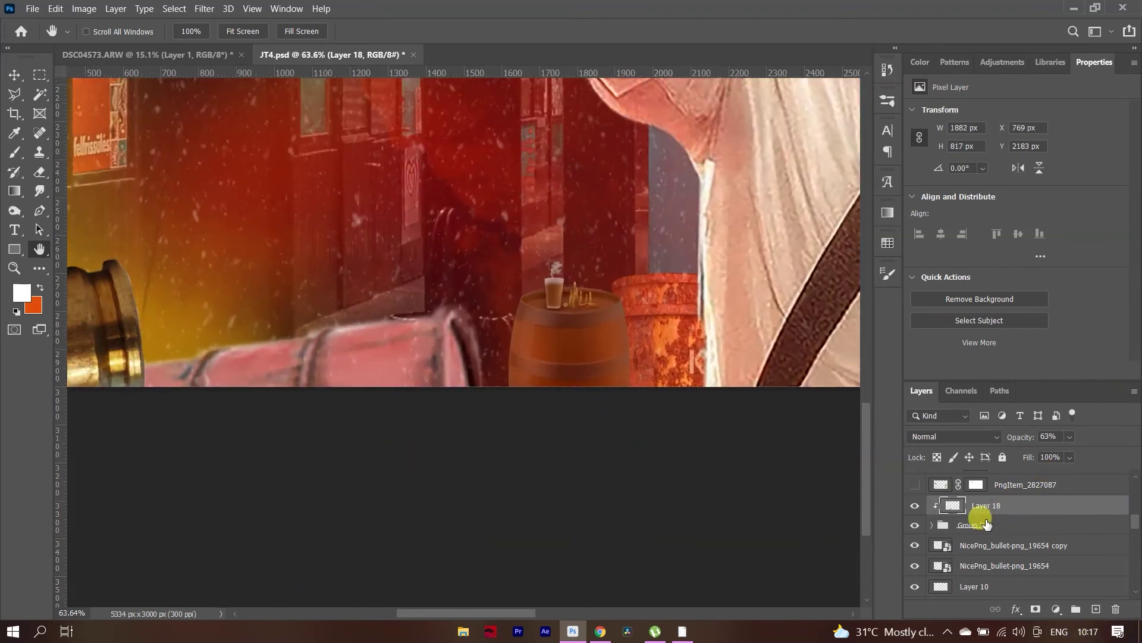
Step: Show the flying bullets on PngItem_2827087, toggling the layer off and on to compare
scroll(1068, 498, up, 1)
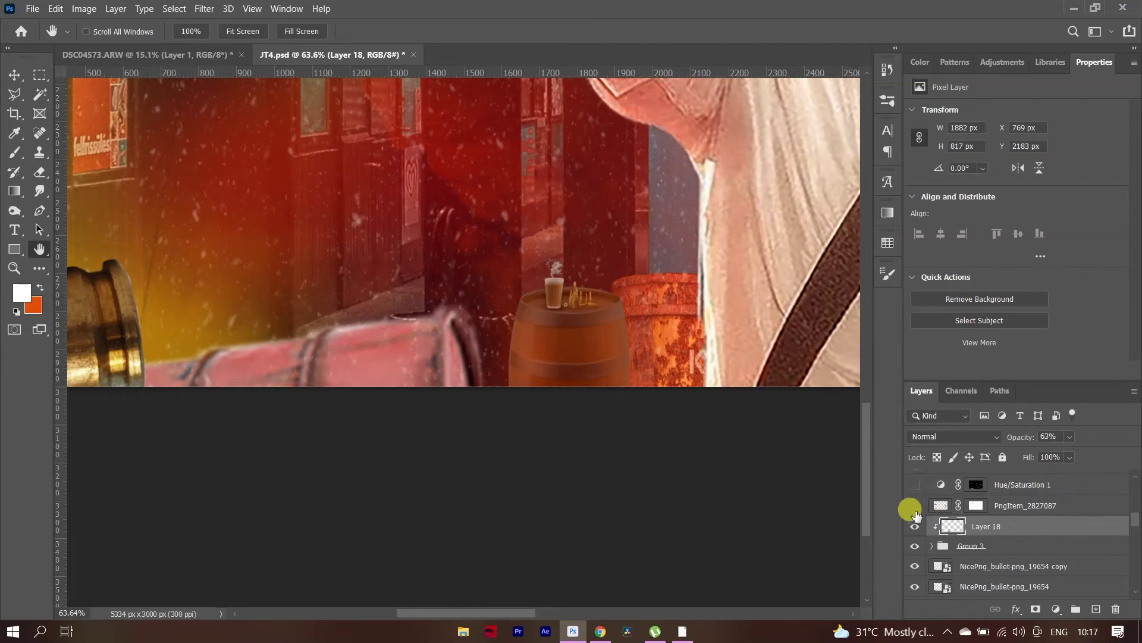
scroll(768, 475, down, 4)
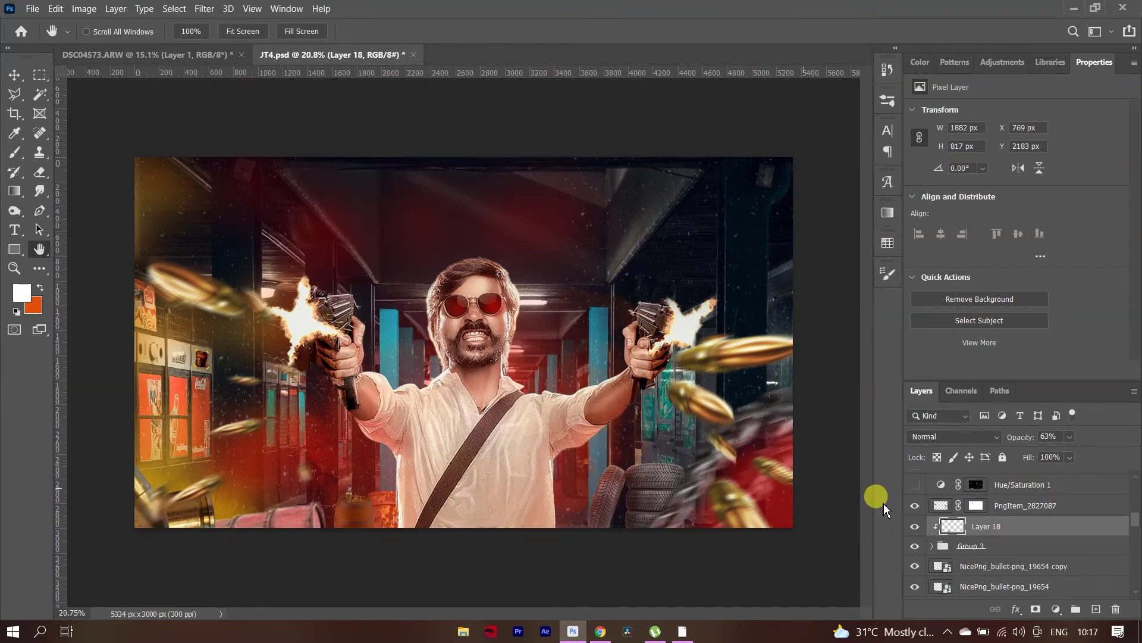
click(916, 509)
click(916, 507)
Step: Show the Hue/Saturation 1 adjustment layer that colours the corridor lights red
scroll(940, 479, up, 1)
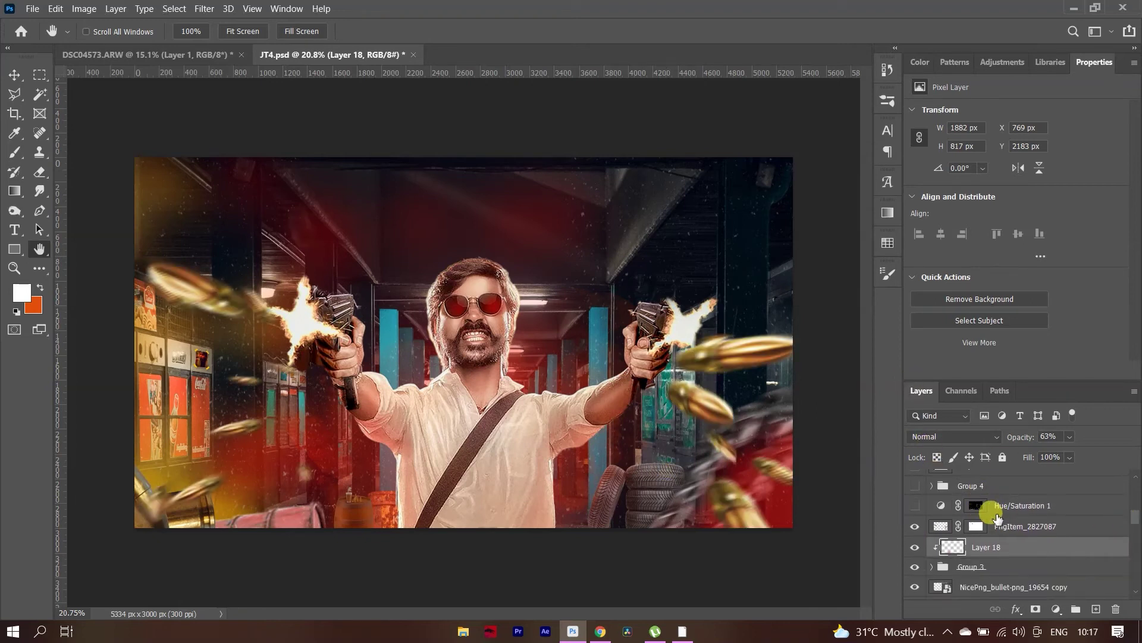
click(915, 505)
alt+scroll(692, 540, up, 2)
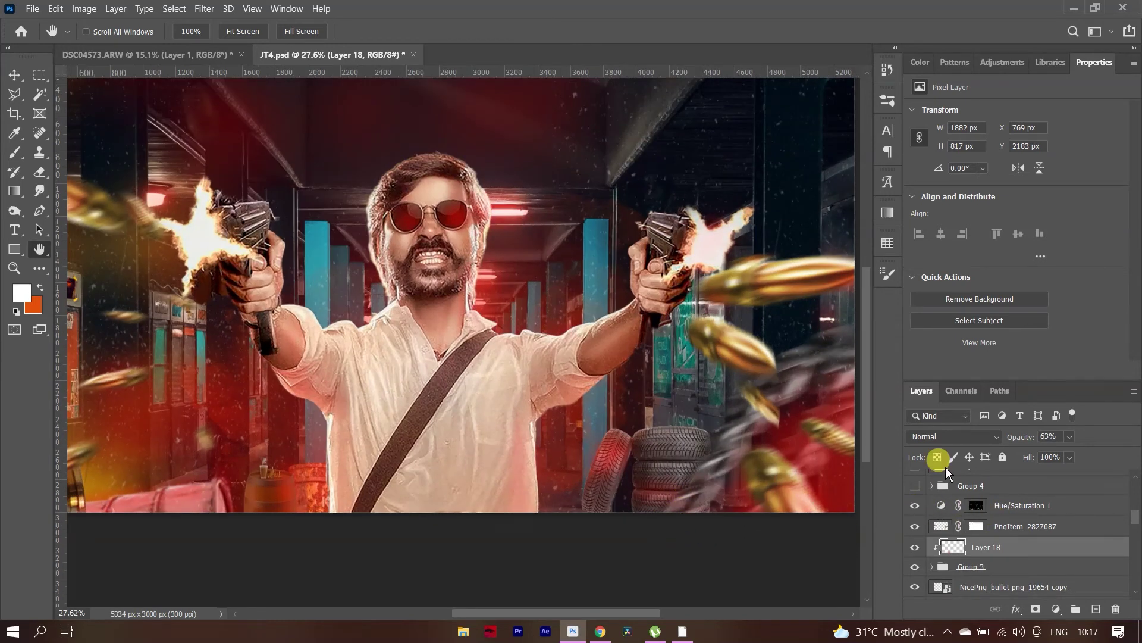
Step: Review the Hue/Saturation 1 settings and set its layer mask feather to 63.6 px
click(1032, 513)
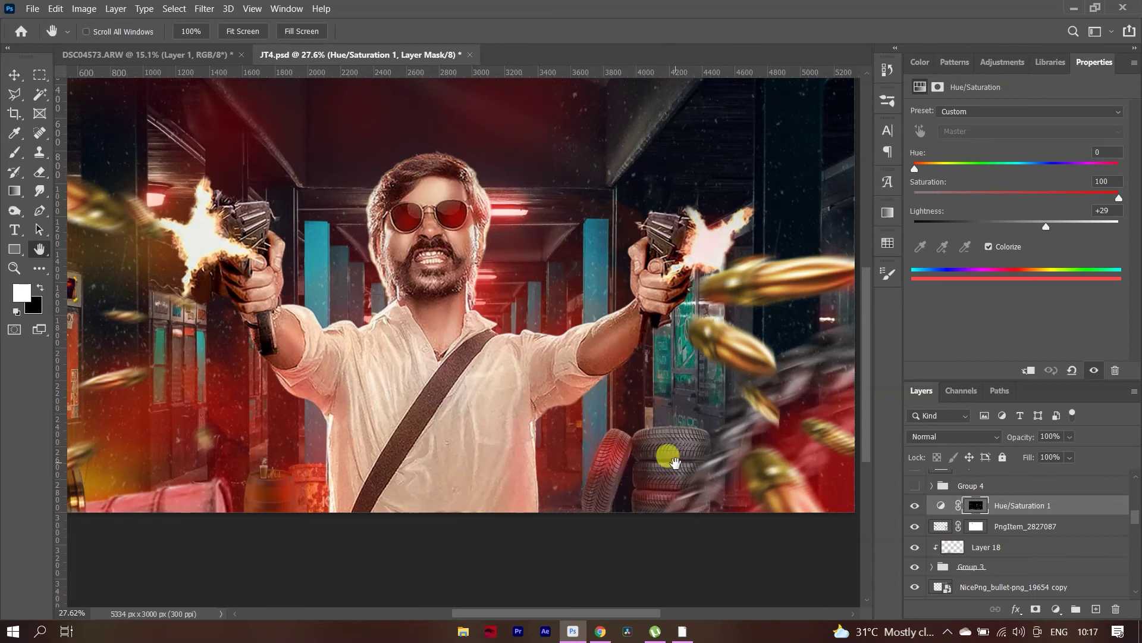
click(938, 87)
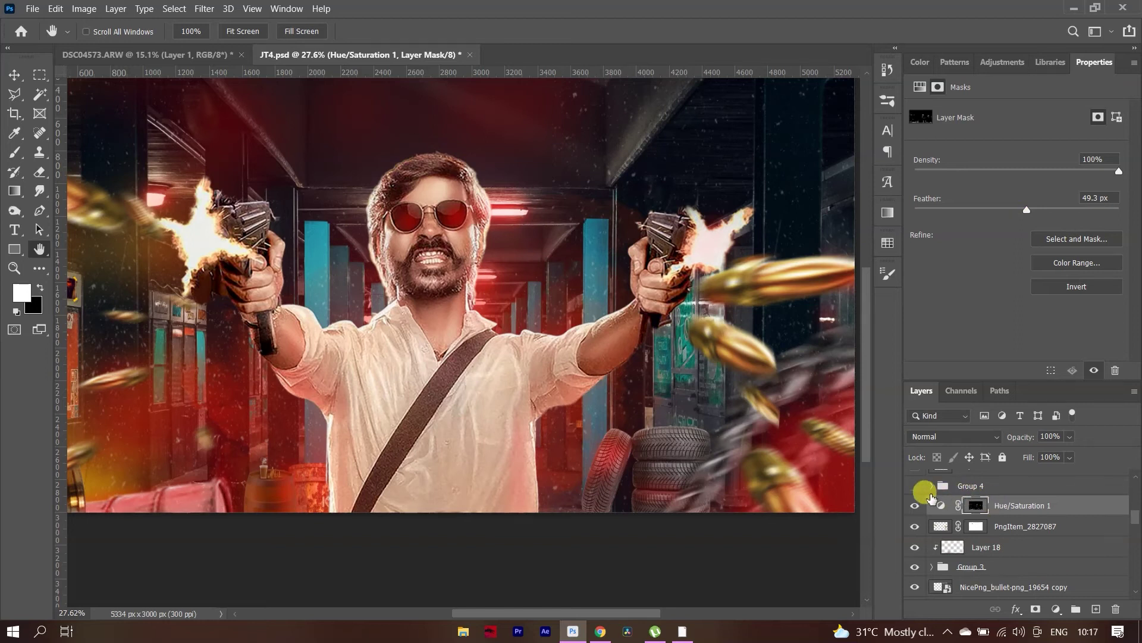
scroll(619, 373, down, 1)
scroll(619, 373, down, 2)
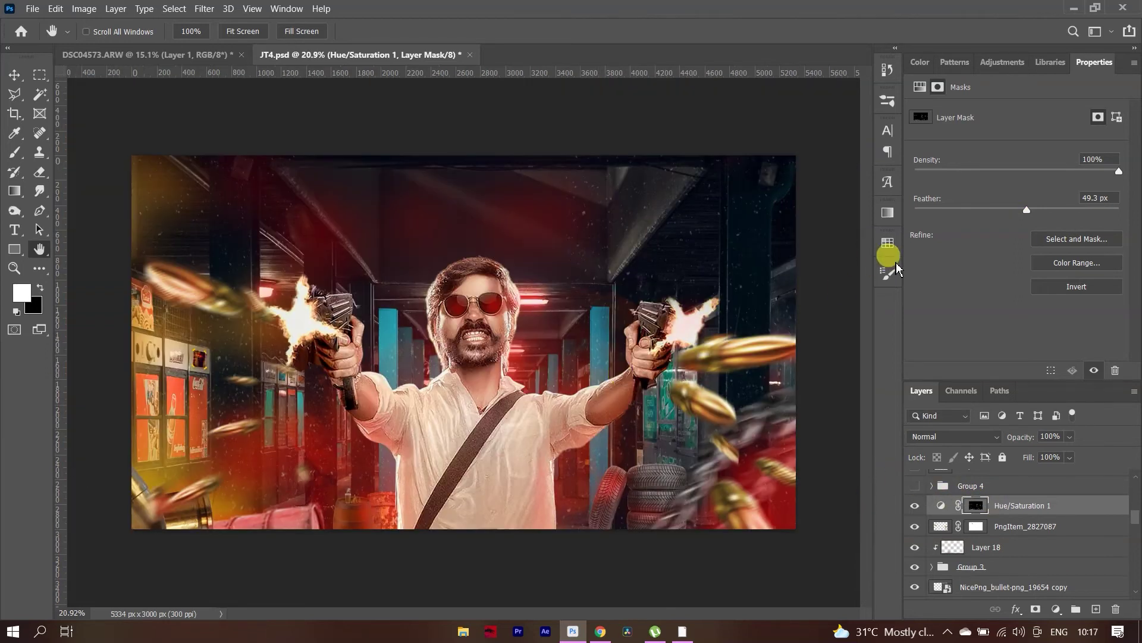
drag(1027, 211, 944, 225)
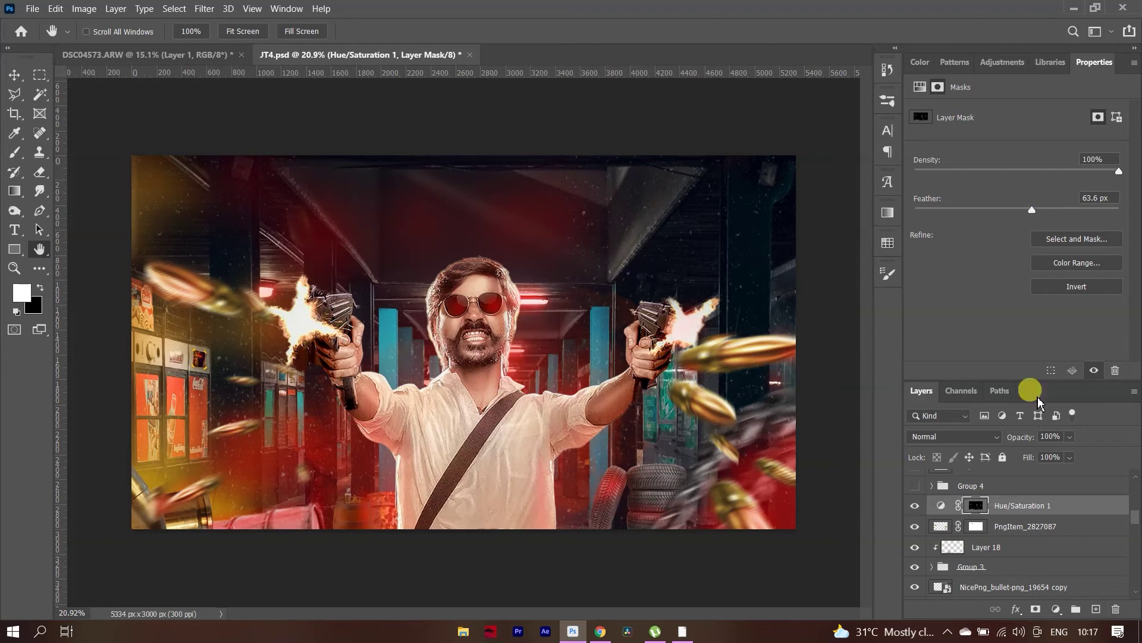
Step: Show the SURULI lettering in Group 4 and the dark figure on Layer 5
scroll(1008, 472, up, 1)
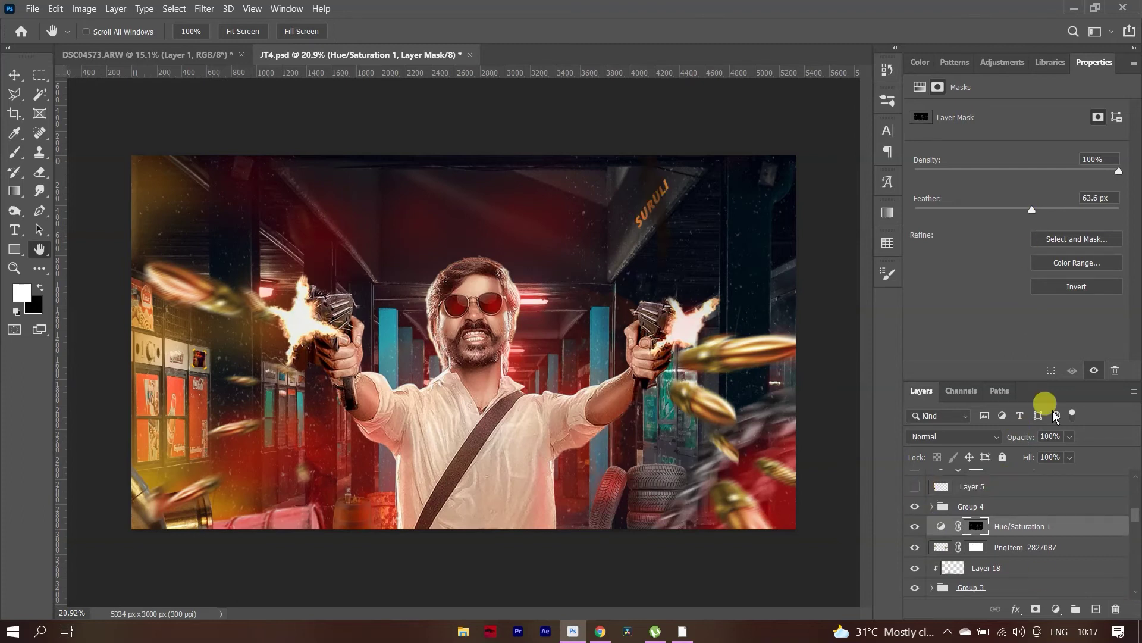
scroll(675, 169, up, 3)
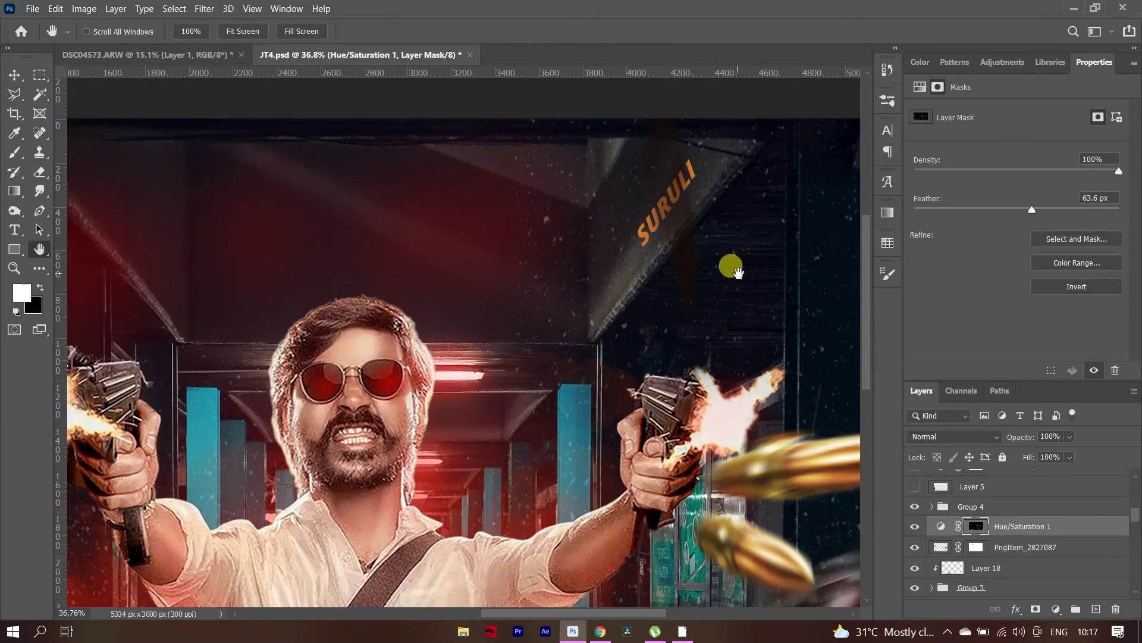
scroll(725, 275, down, 2)
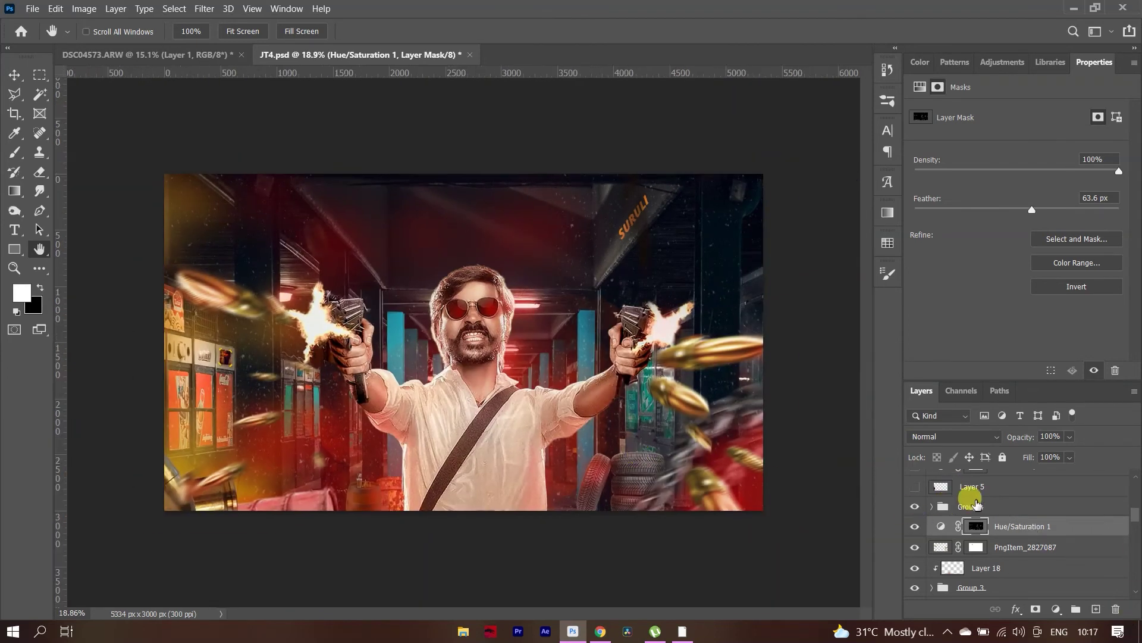
scroll(913, 506, up, 1)
click(915, 507)
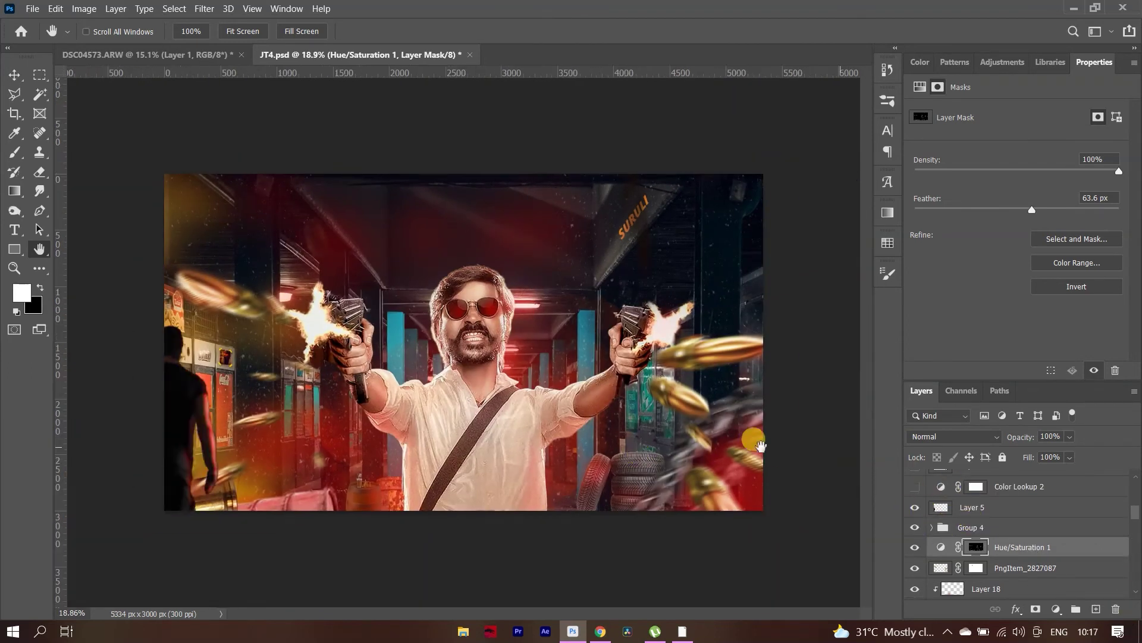
Step: Show the Color Lookup 2 adjustment layer and select it to display its EdgyAmber.3DL lookup settings
scroll(976, 523, up, 1)
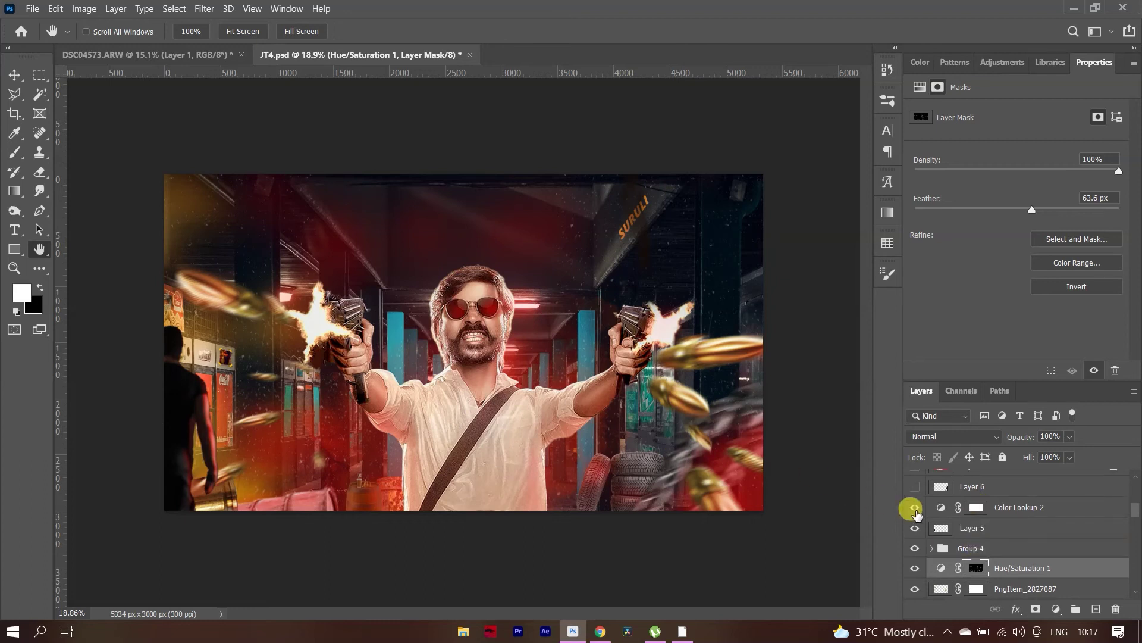
click(915, 507)
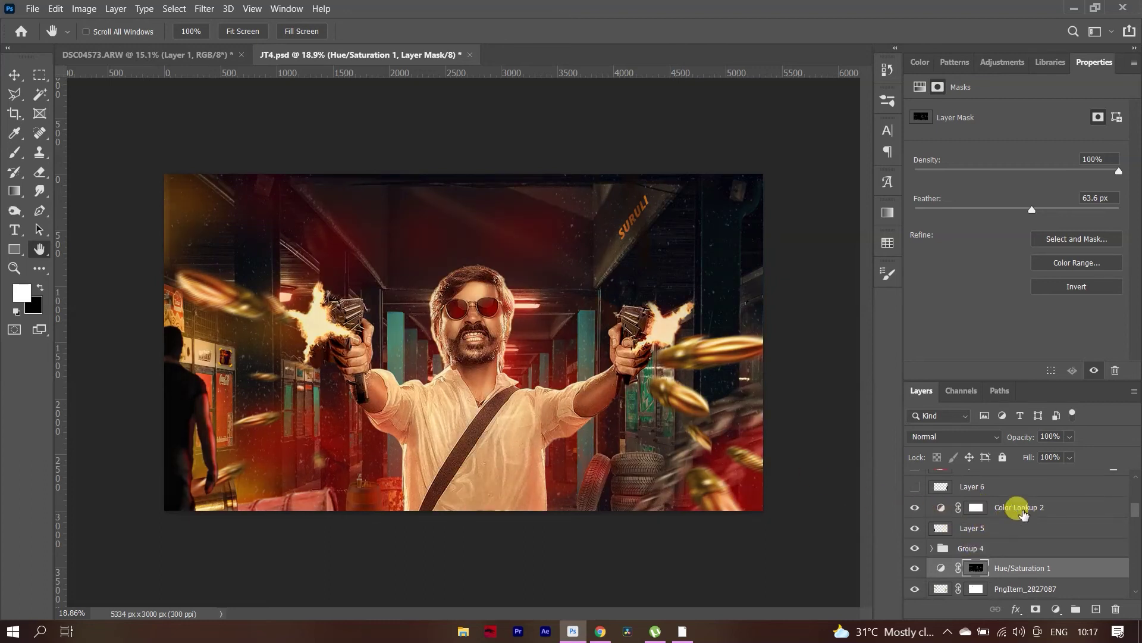
click(1017, 507)
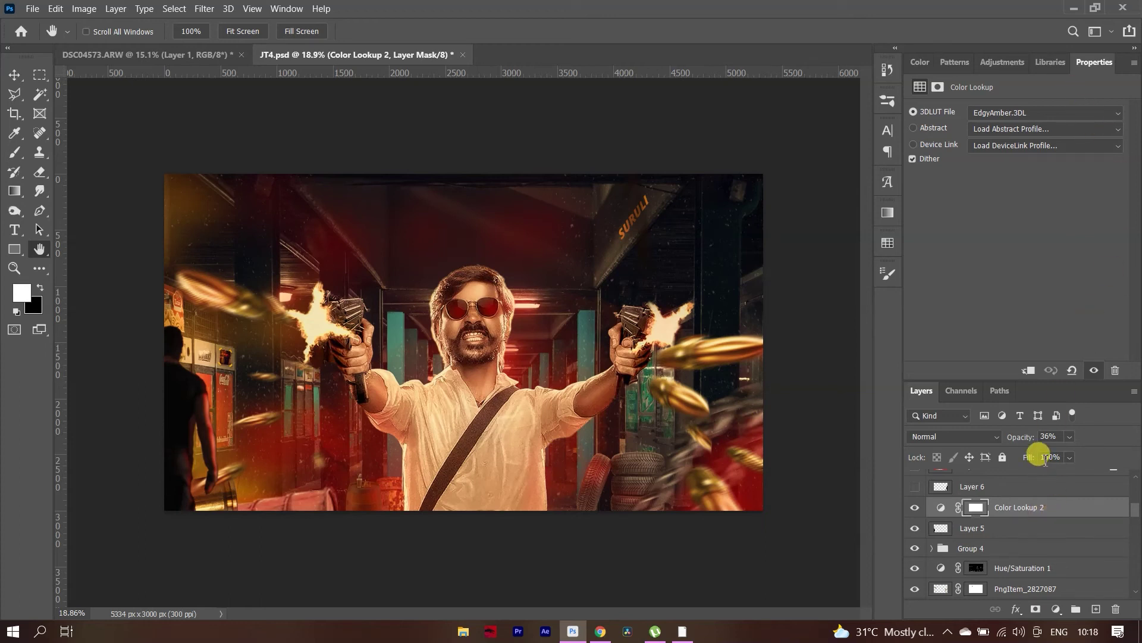
scroll(1052, 498, up, 1)
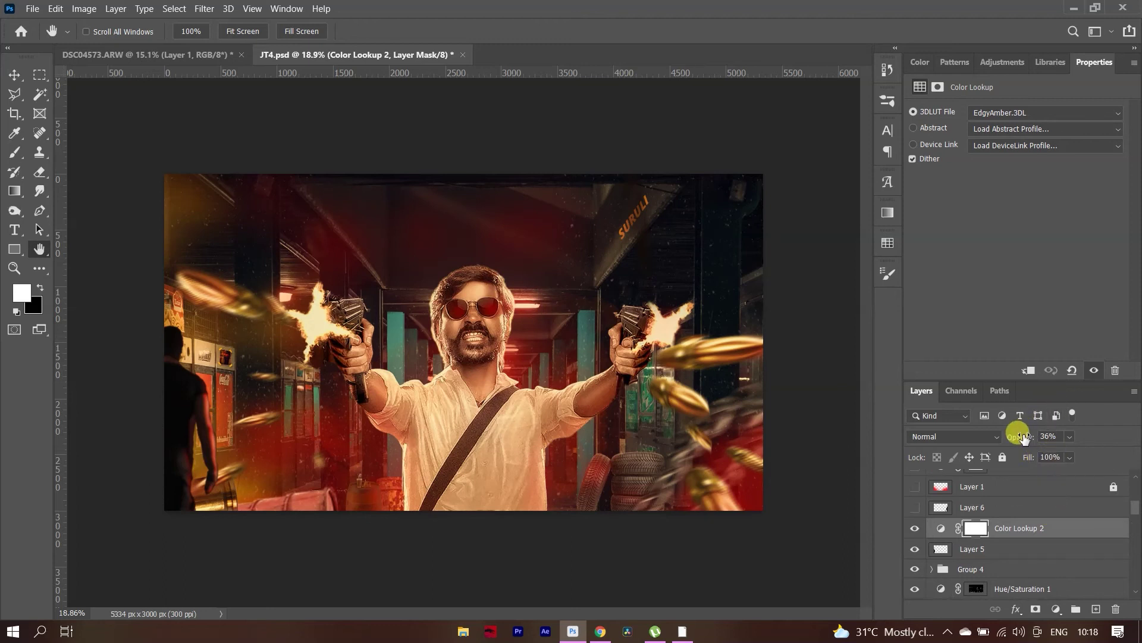
Step: Set the Color Lookup 2 layer's opacity to 35% and show the dark figure on Layer 6
mouse_move(1019, 437)
mouse_down()
mouse_move(1133, 439)
mouse_move(1002, 437)
mouse_move(1020, 435)
mouse_move(1013, 441)
mouse_up()
click(1102, 525)
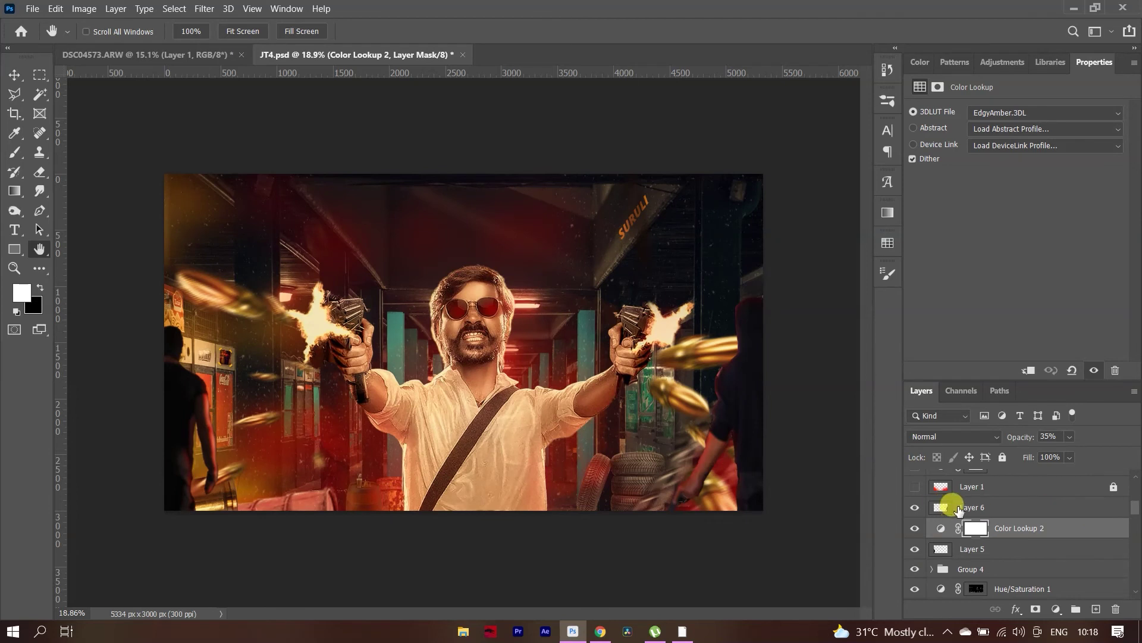
Step: Show the red glow on Layer 1 and the Color Balance 1 adjustment layer, leaving Color Balance 1 selected
scroll(952, 503, up, 1)
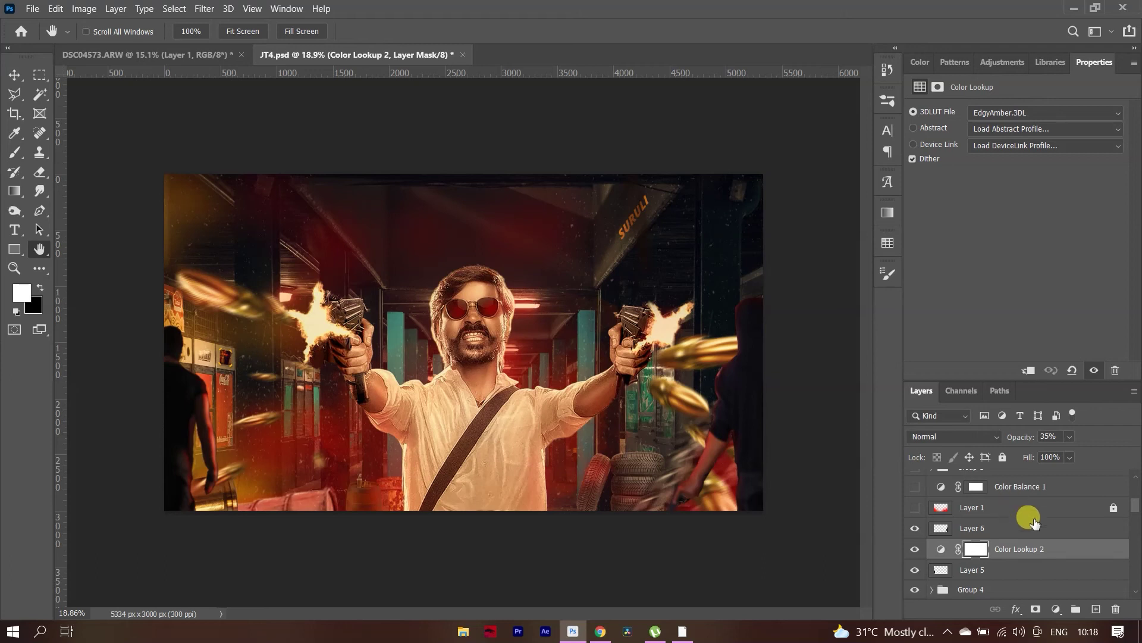
scroll(1009, 521, up, 1)
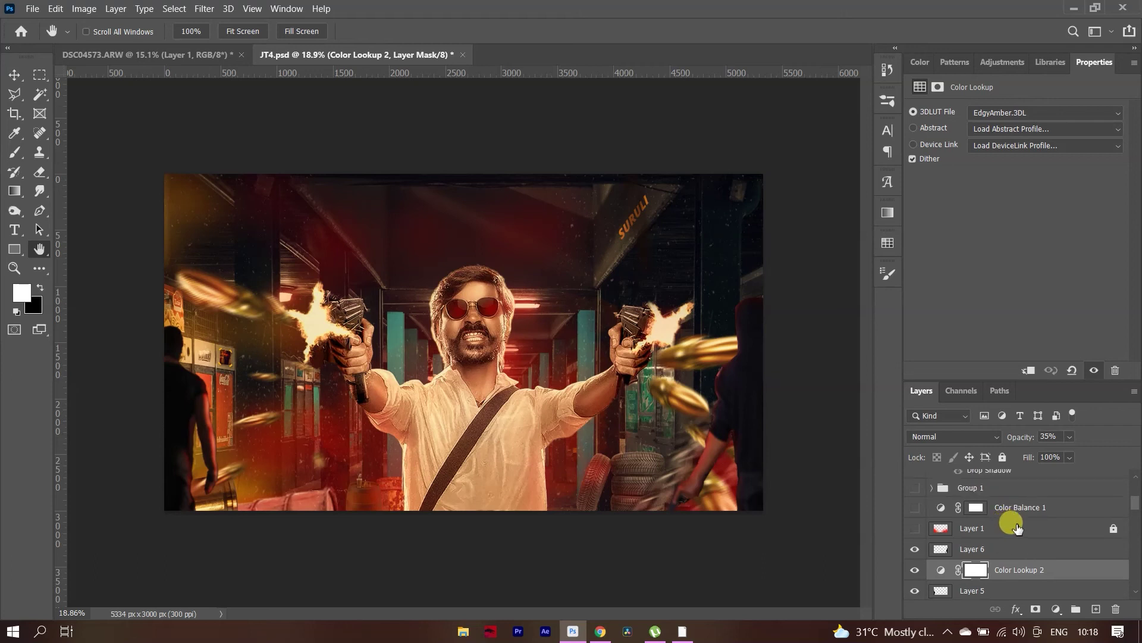
click(915, 528)
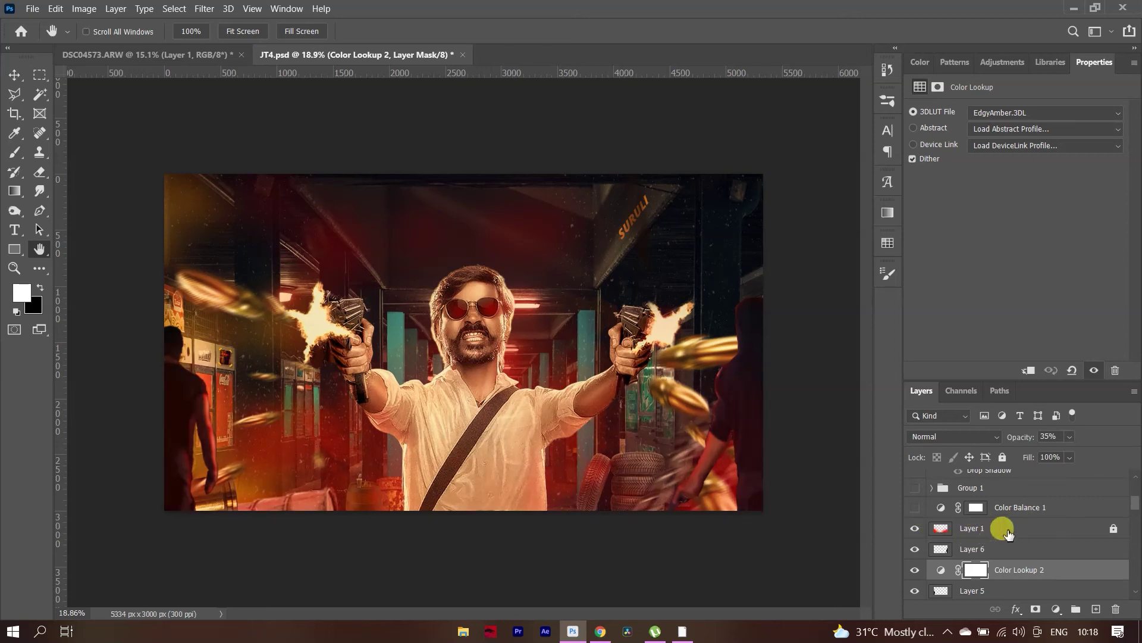
click(915, 508)
scroll(833, 462, up, 1)
click(1039, 512)
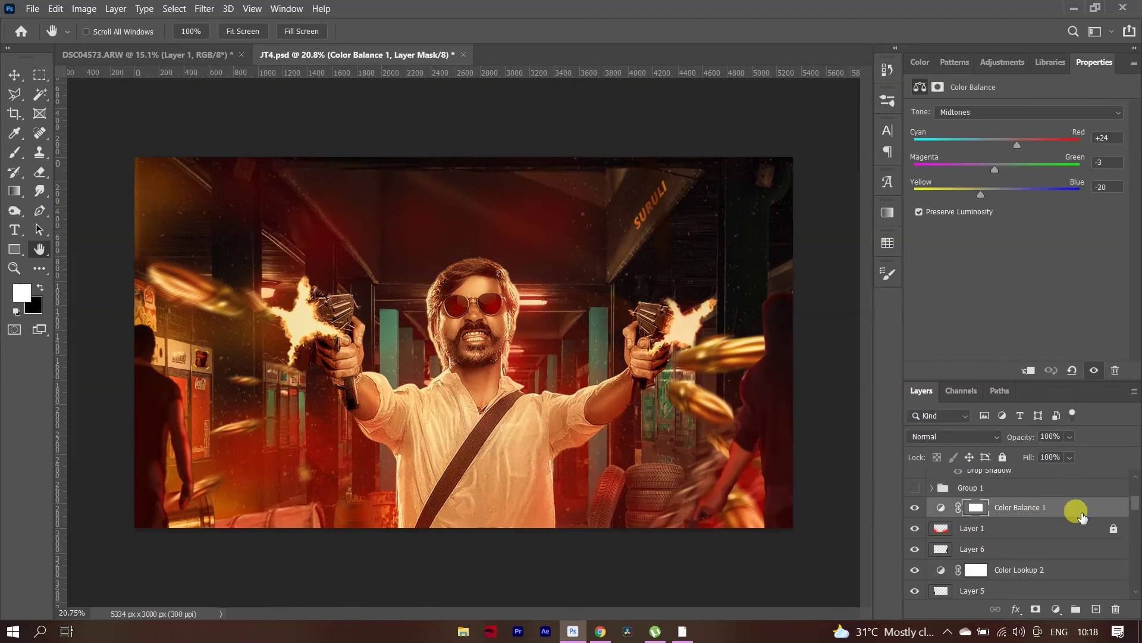
Step: Unlock Layer 1 and toggle its visibility to compare its effect, and review the Color Balance 1 midtone settings
click(985, 529)
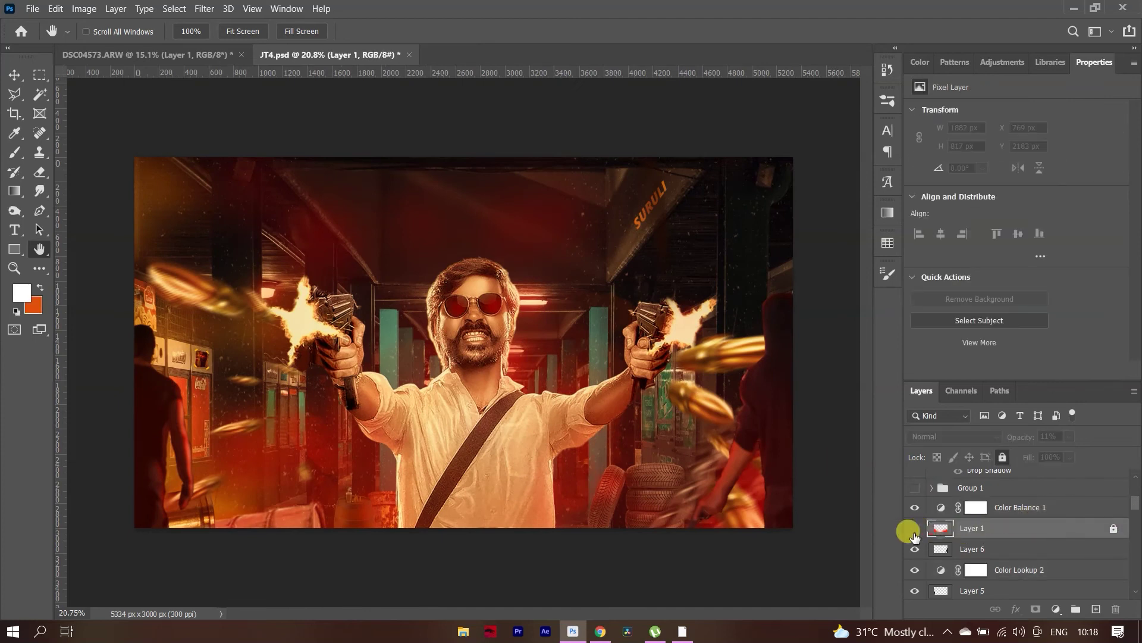
click(915, 535)
click(916, 537)
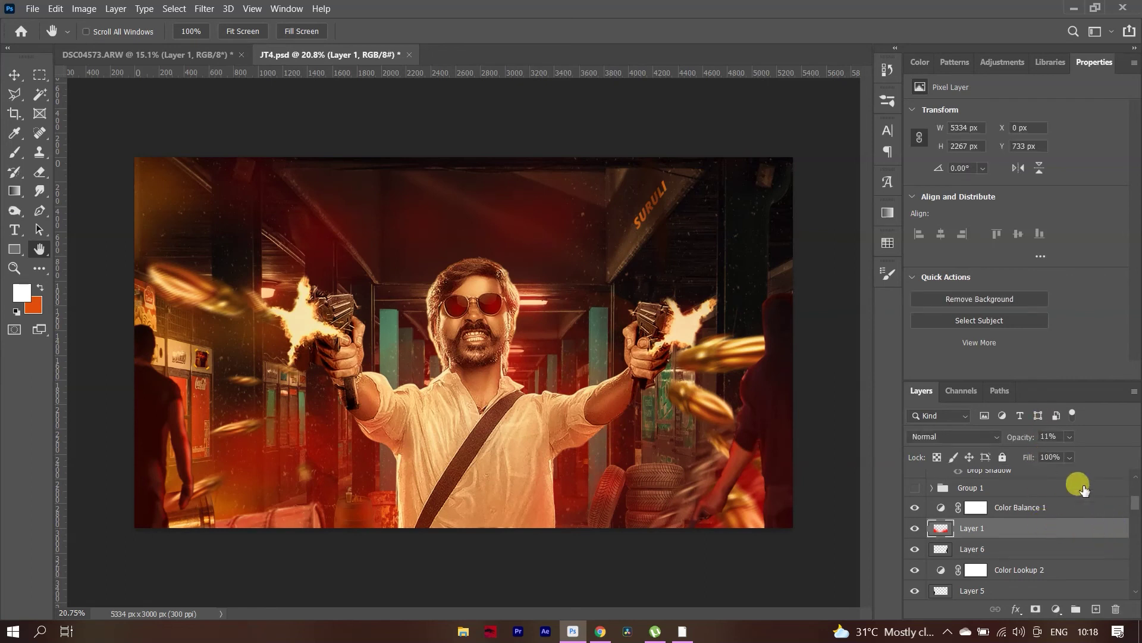
click(1032, 509)
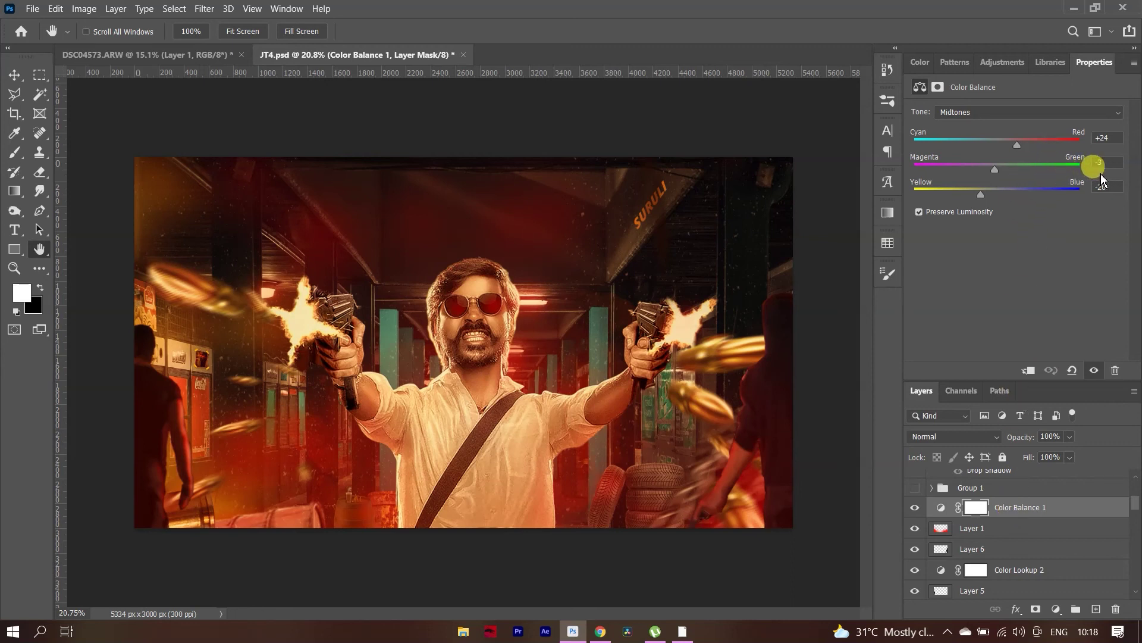
Step: Show the FROM TOMORROW lettering in Group 1 and the LET'S RAKITA text layer with its drop shadow
scroll(1010, 523, up, 1)
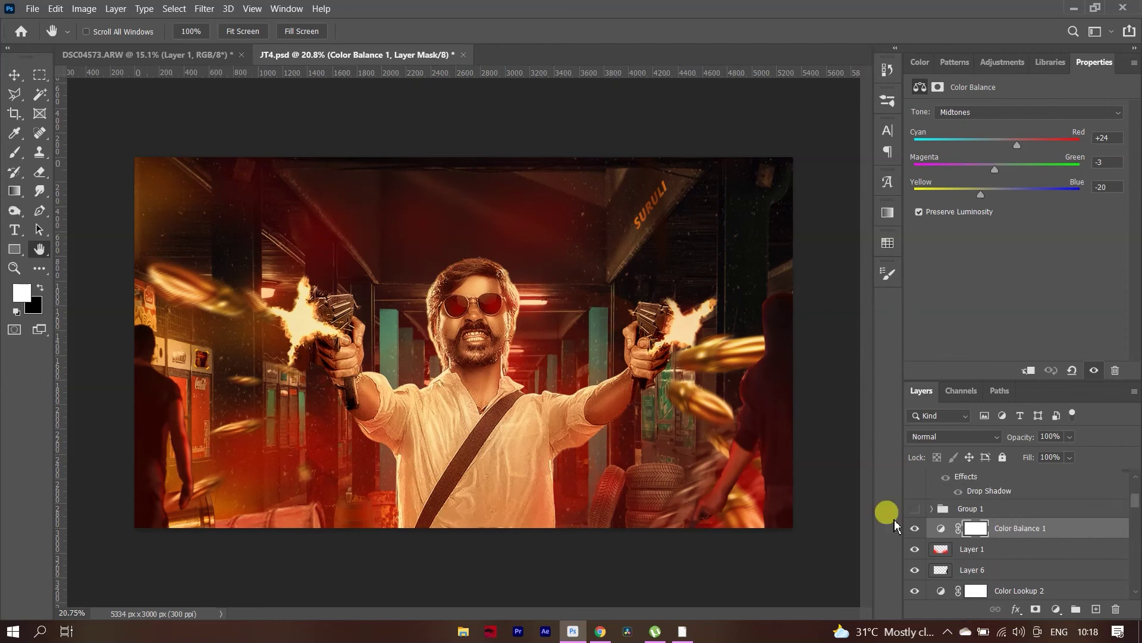
click(915, 509)
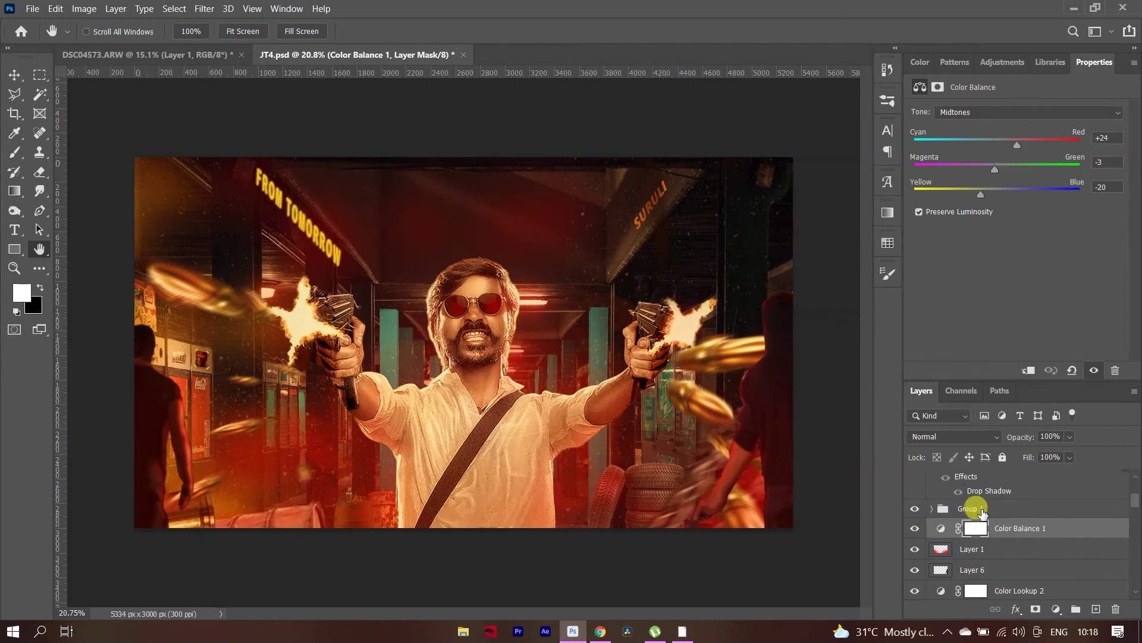
click(984, 509)
scroll(1010, 519, up, 2)
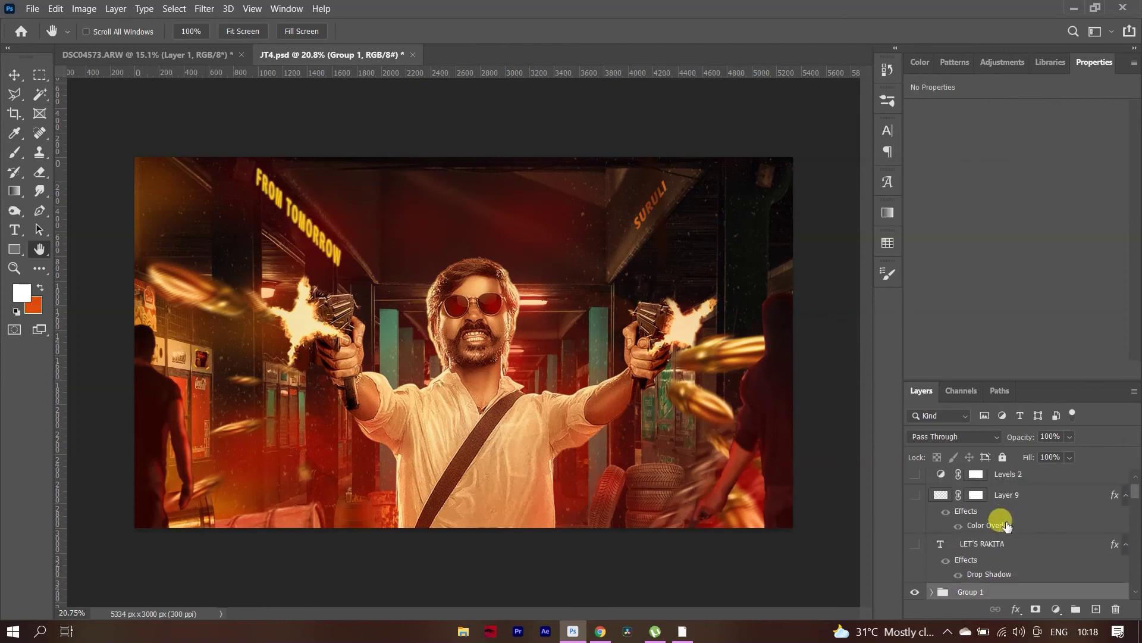
scroll(1002, 528, down, 1)
click(915, 501)
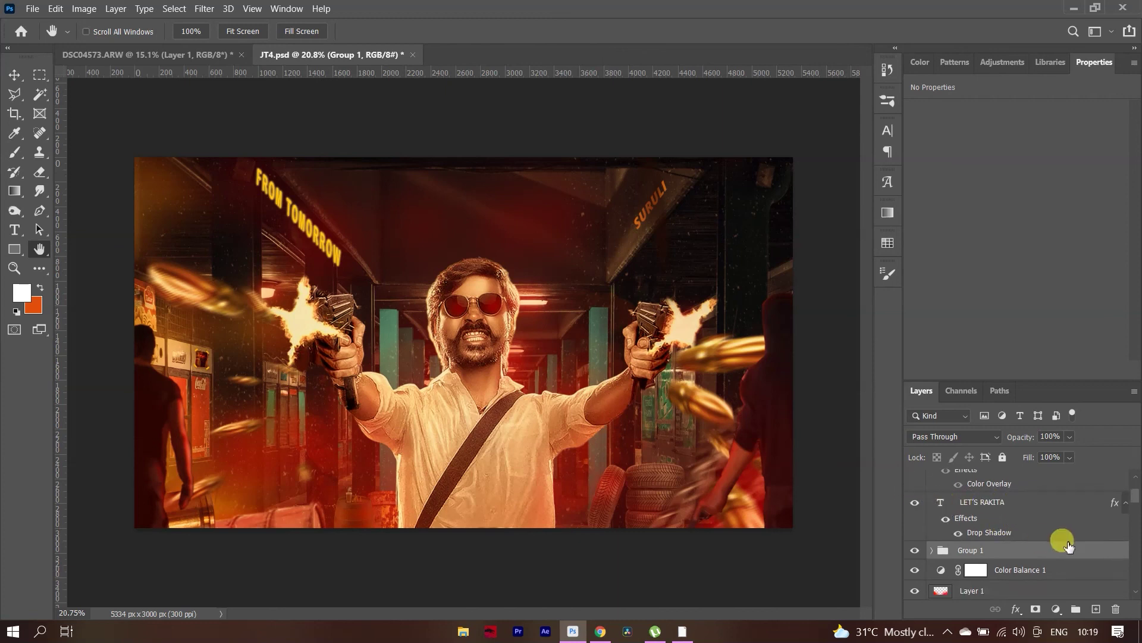